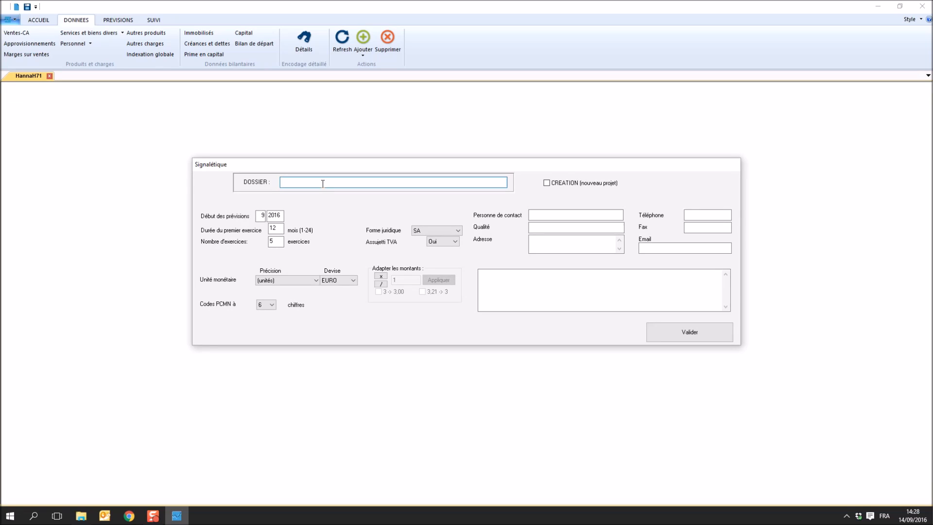
Name the dossier test, start the forecasts in month 1 of 2017, and set the number of exercises to 3
type("test")
key("Tab")
type("1")
key("Tab")
type("2017")
key("Tab")
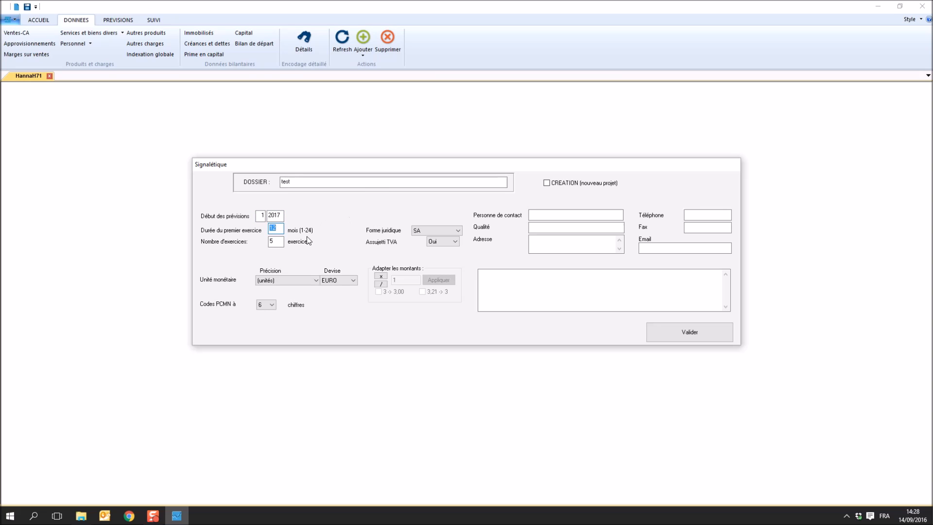
key("Tab")
type("3")
Set the legal form to SPRL and VAT liability to Oui, and mark the dossier as a new project
left_click(421, 231)
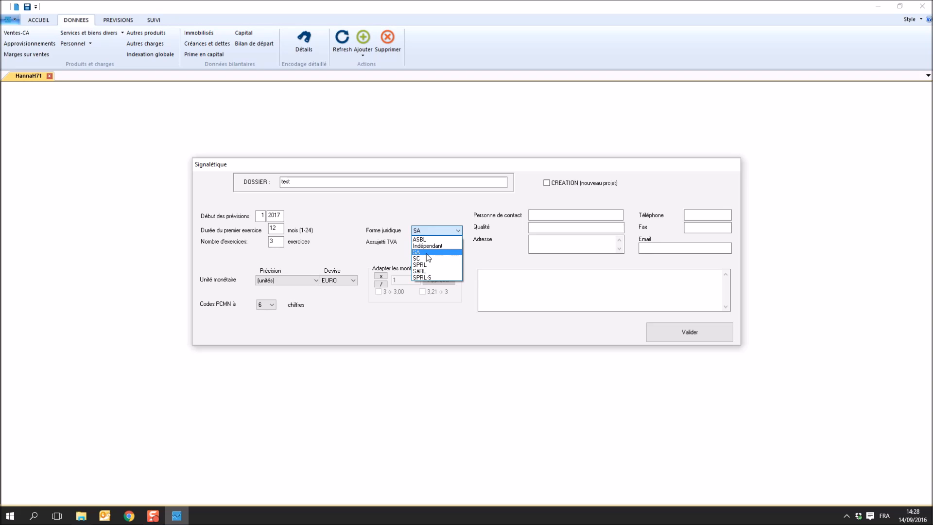
left_click(422, 265)
left_click(434, 242)
left_click(435, 248)
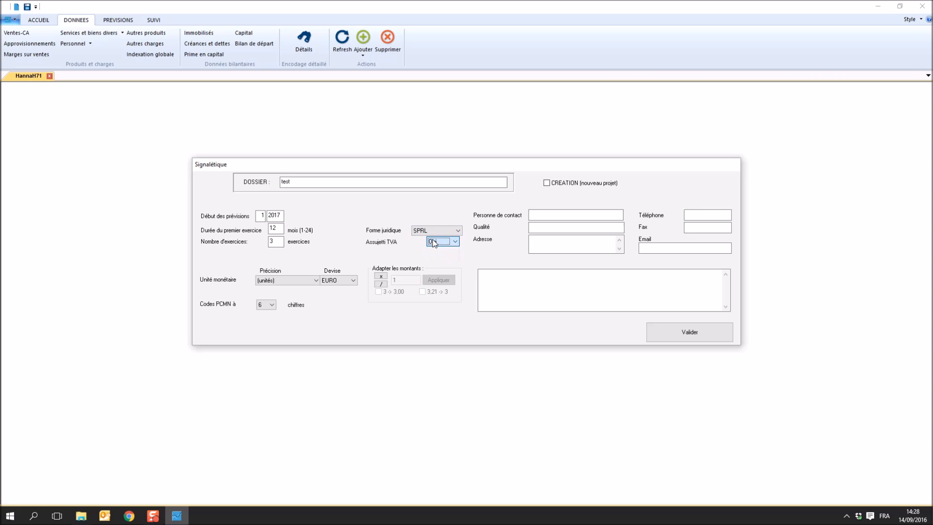
left_click(547, 183)
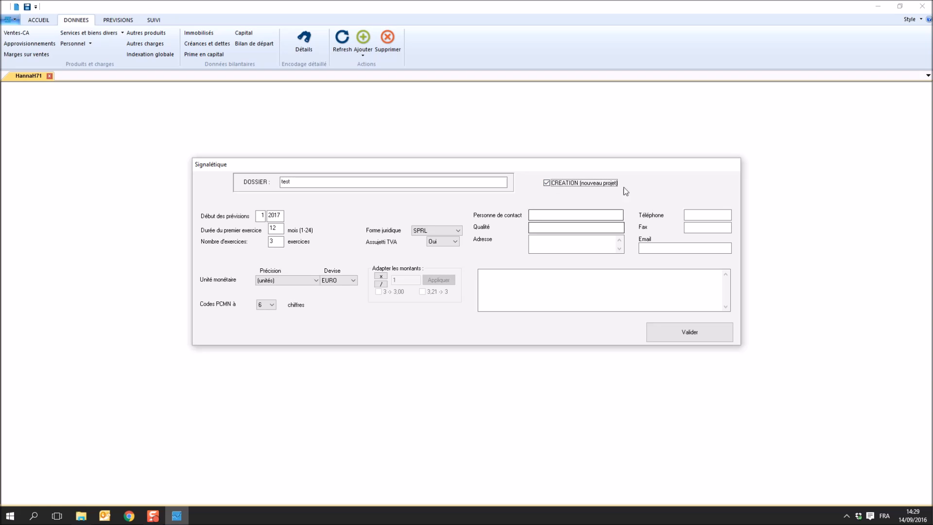
Validate the dossier details and save the project on the desktop (Bureau) as a HannaH file named test
left_click(685, 336)
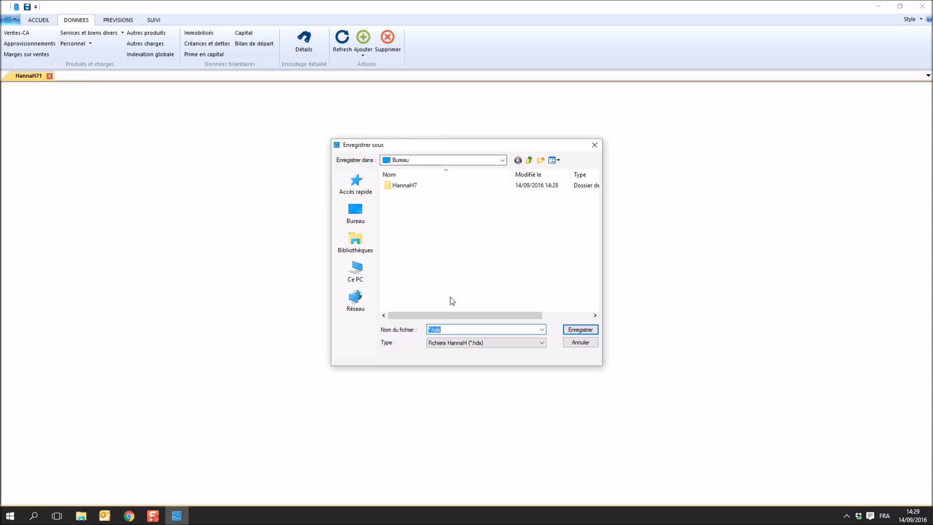
type("test")
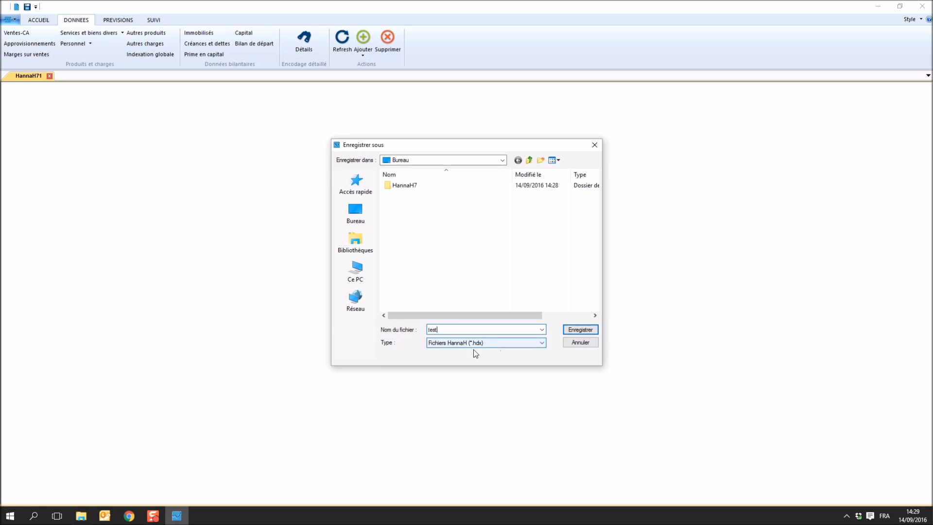
left_click(502, 160)
left_click(504, 160)
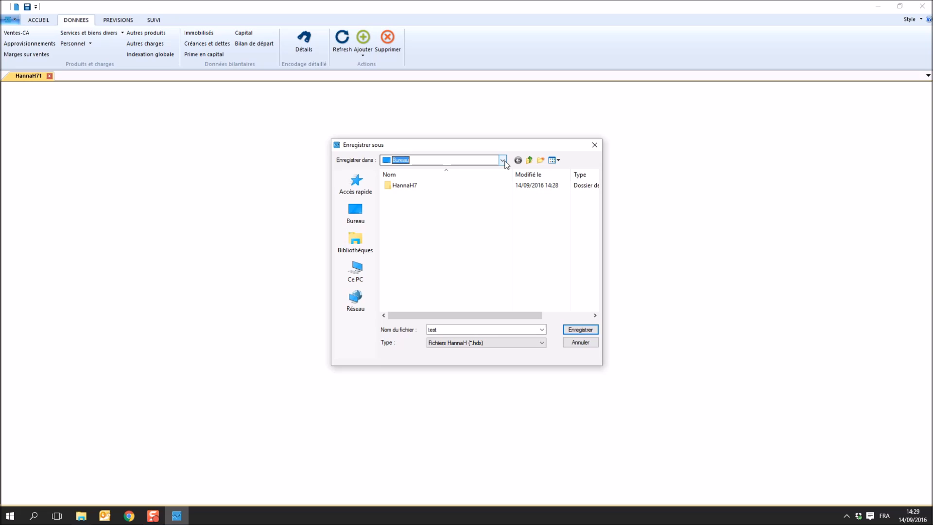
left_click(582, 333)
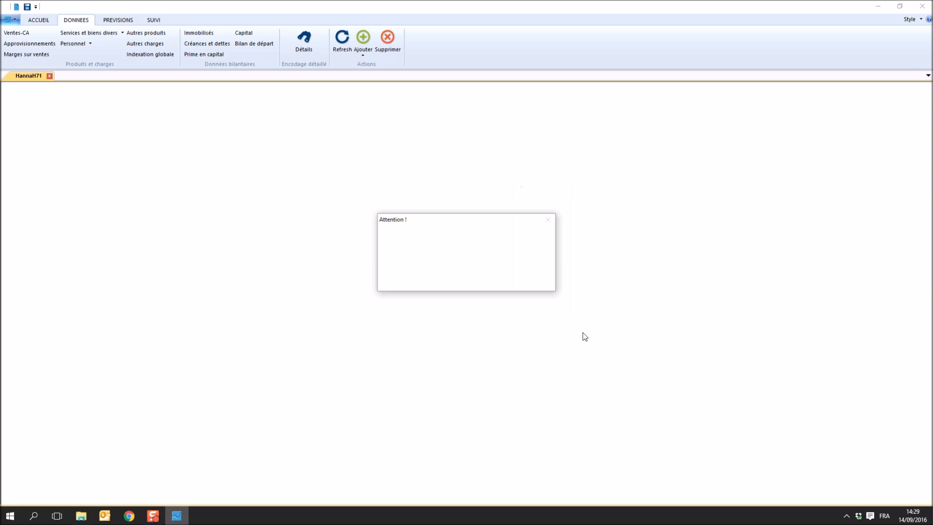
left_click(485, 277)
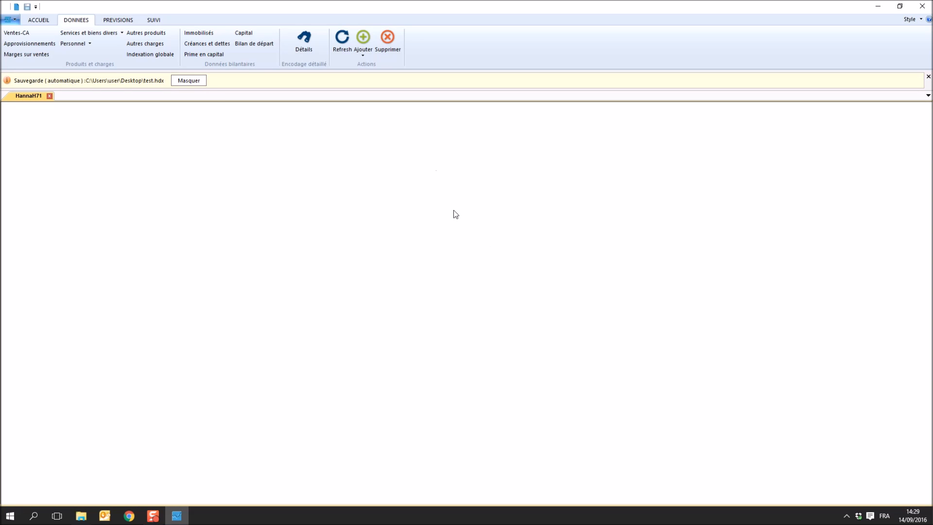
Write "hello" in the dossier's Présentation text
left_click(46, 20)
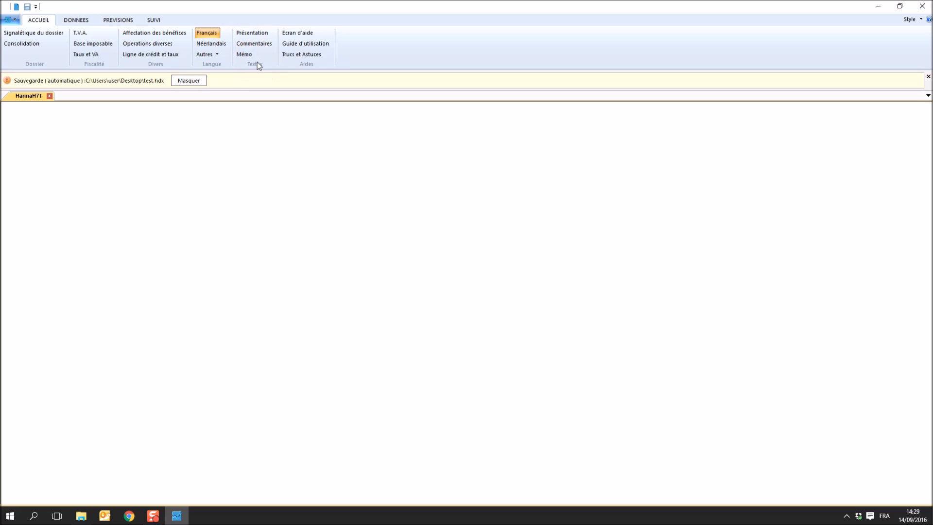
left_click(253, 33)
type("hello")
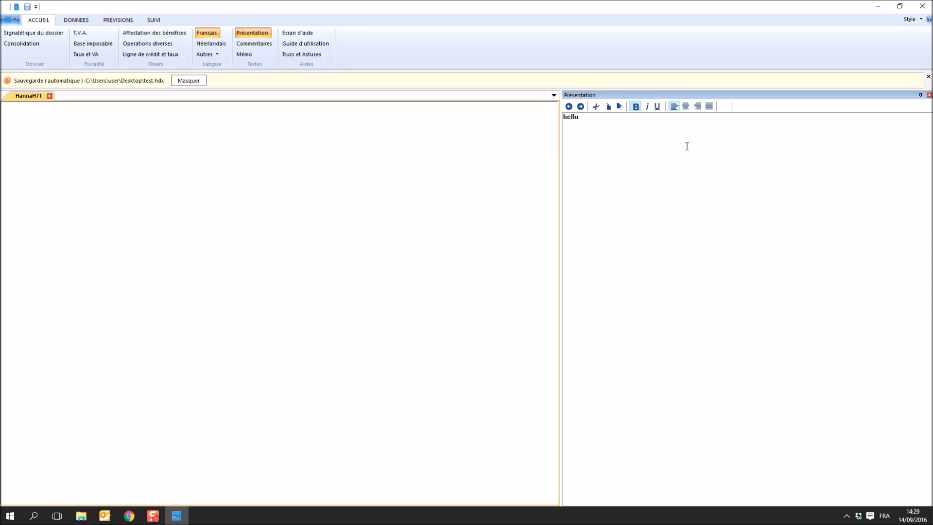
View the comments alongside the T.V.A. and Base imposable screens, and look at the memo for Base imposable
left_click(252, 42)
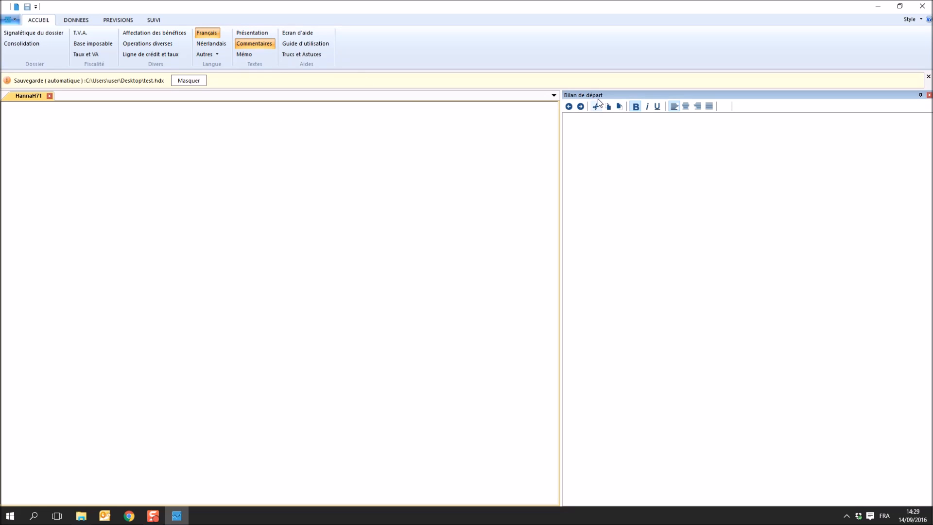
left_click(81, 33)
left_click(86, 45)
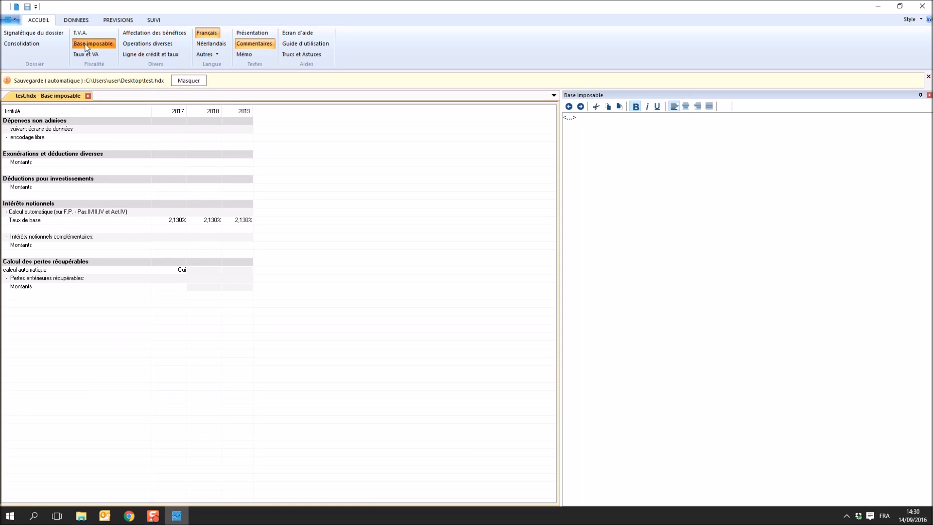
left_click(250, 45)
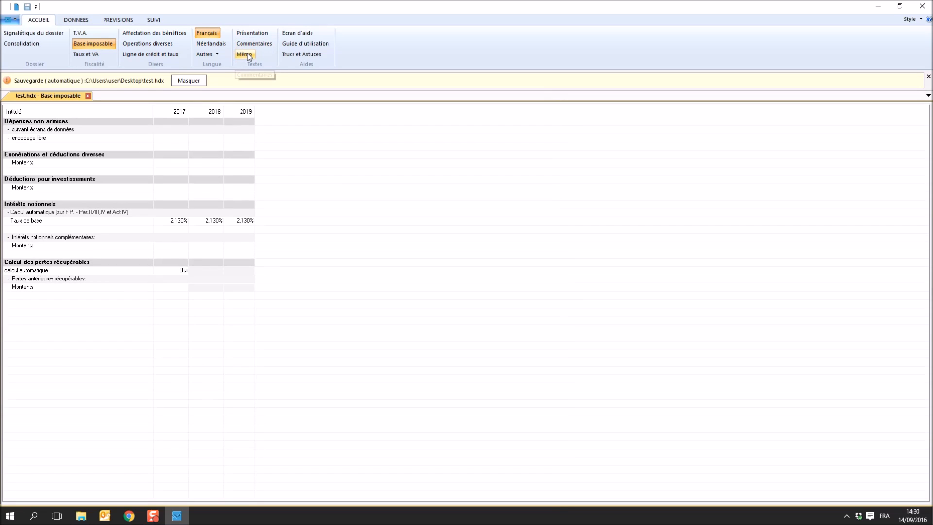
left_click(245, 54)
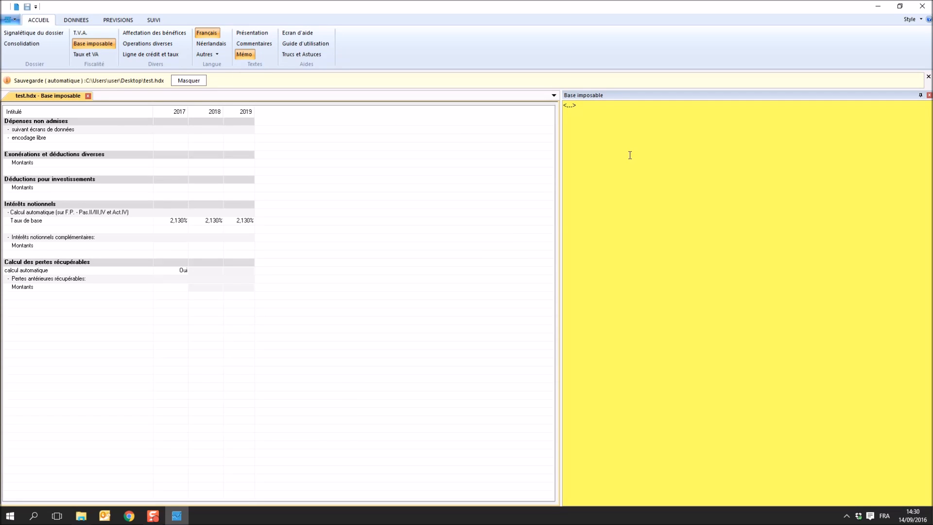
left_click(244, 55)
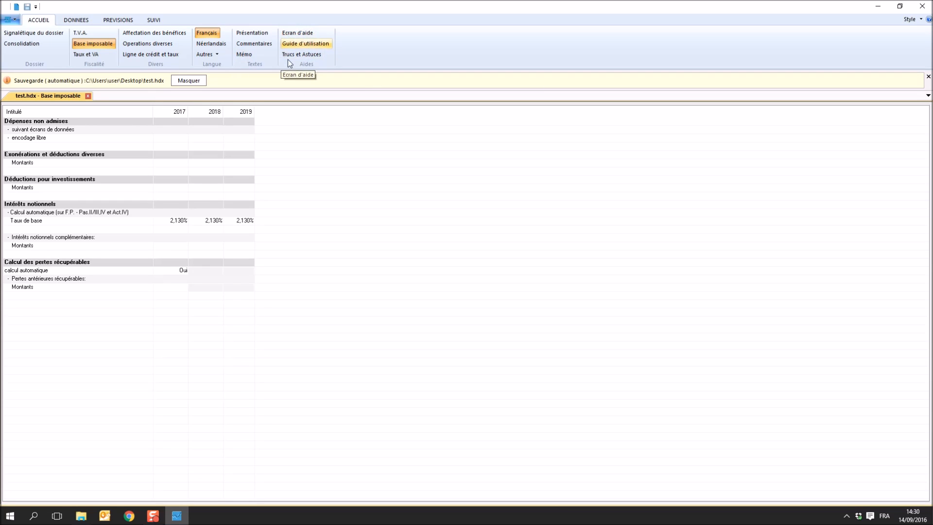
Consult the built-in help text for Base imposable, Affectation des bénéfices and Opérations diverses, and hide it again
left_click(298, 33)
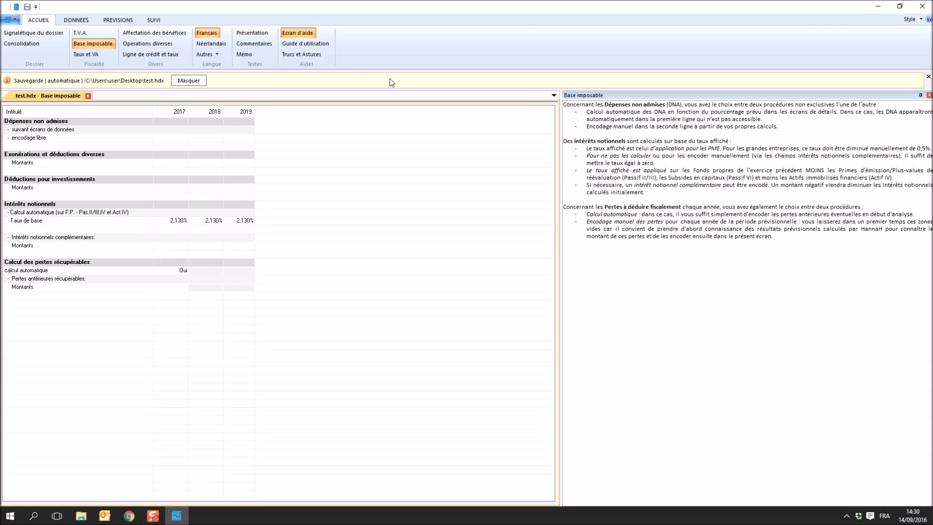
left_click(148, 36)
left_click(150, 44)
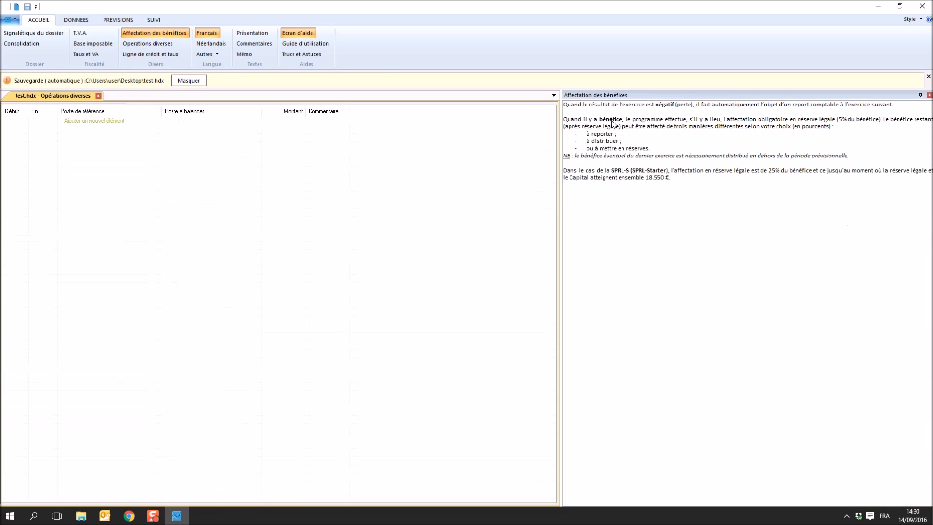
left_click(310, 34)
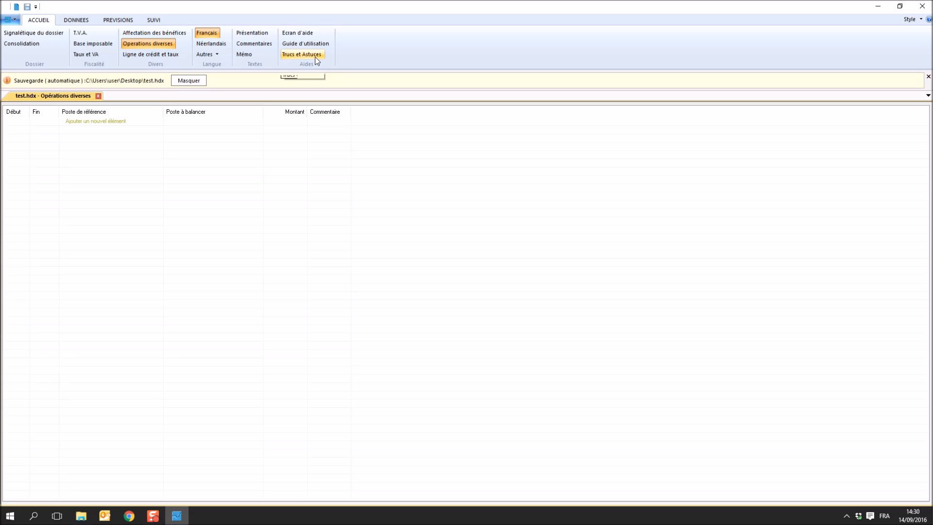
Display the annual results forecast (Résultats annuels) alongside the data entry screen
left_click(114, 20)
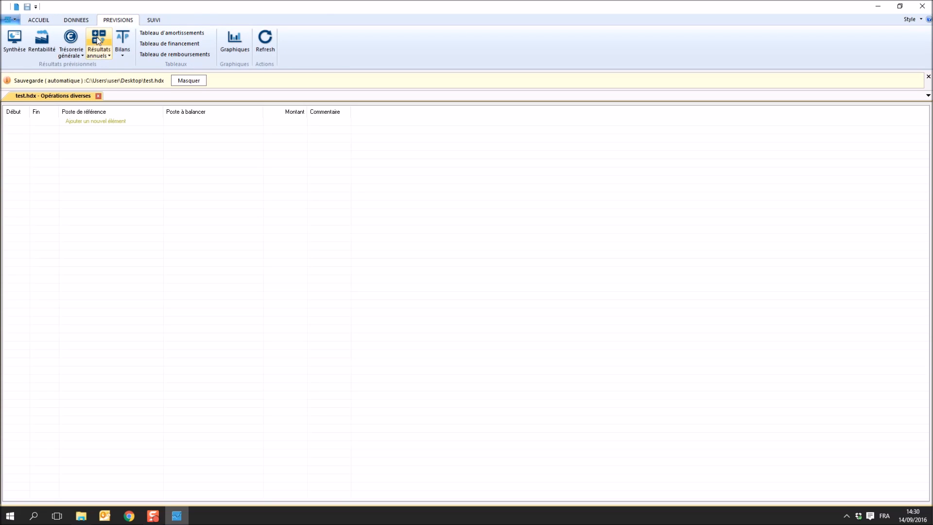
left_click(100, 39)
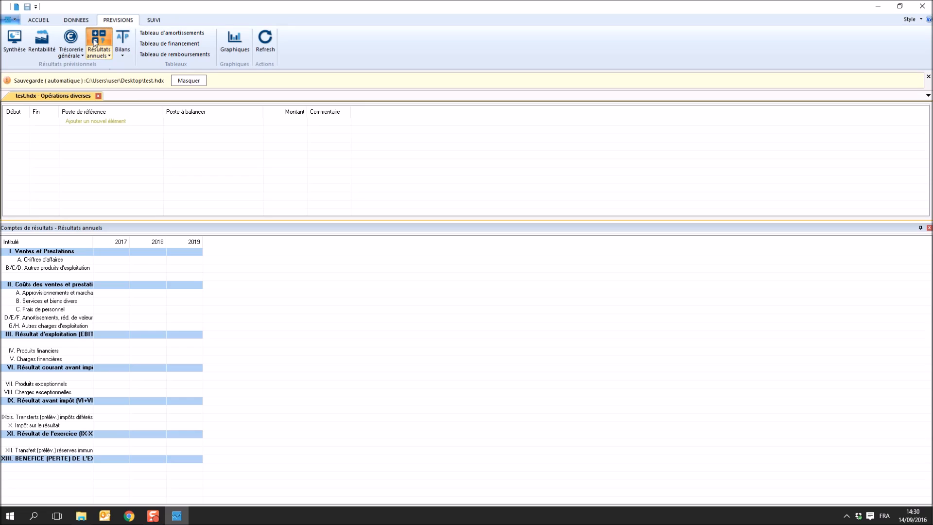
Add a Chiffre d'affaires item from category 70 to Ventes-CA with the code number 100
left_click(81, 22)
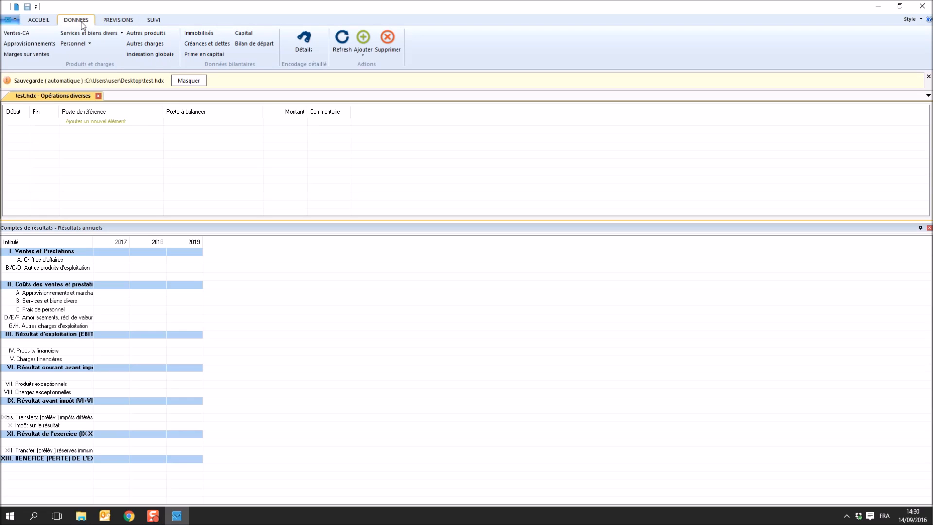
left_click(8, 34)
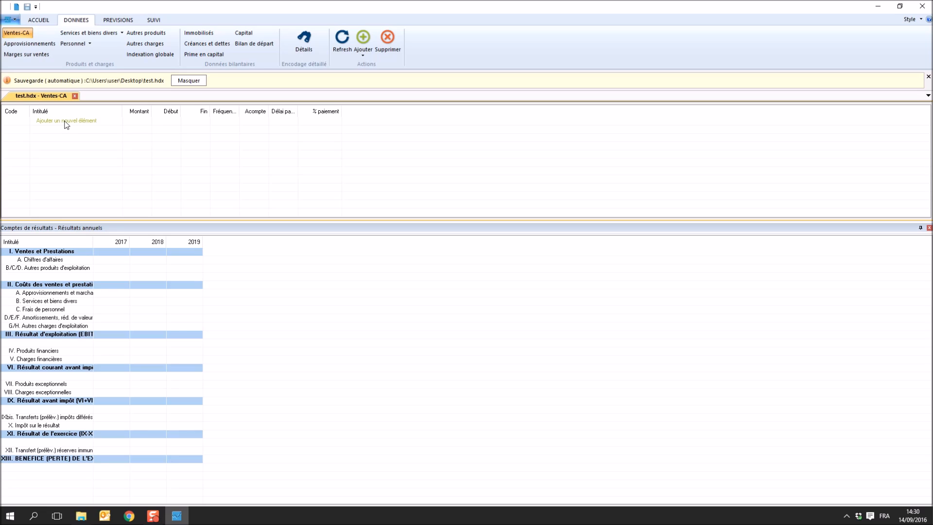
left_click(364, 39)
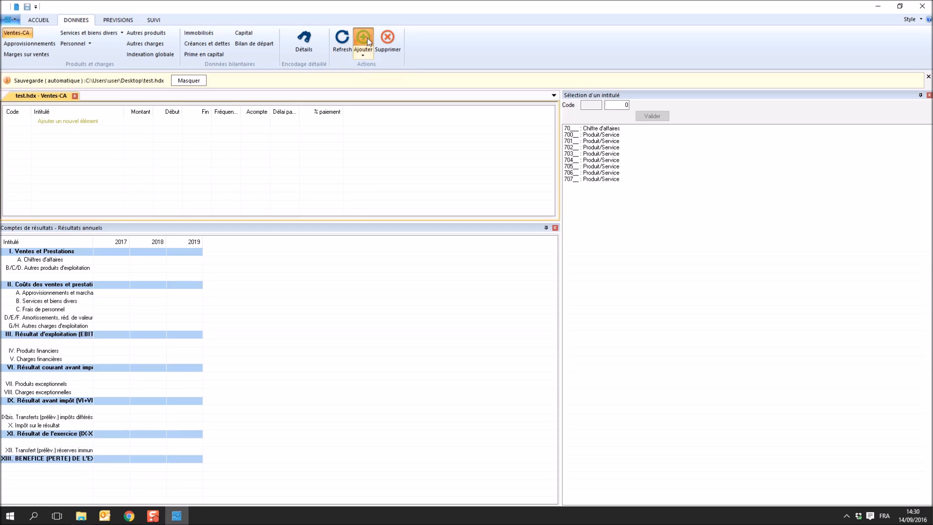
left_click(594, 129)
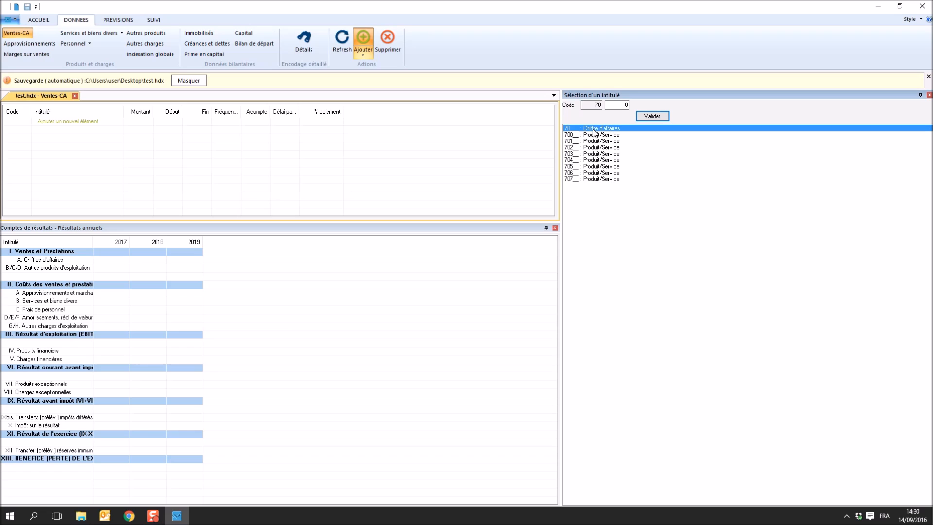
left_click(616, 105)
type("100")
left_click(653, 116)
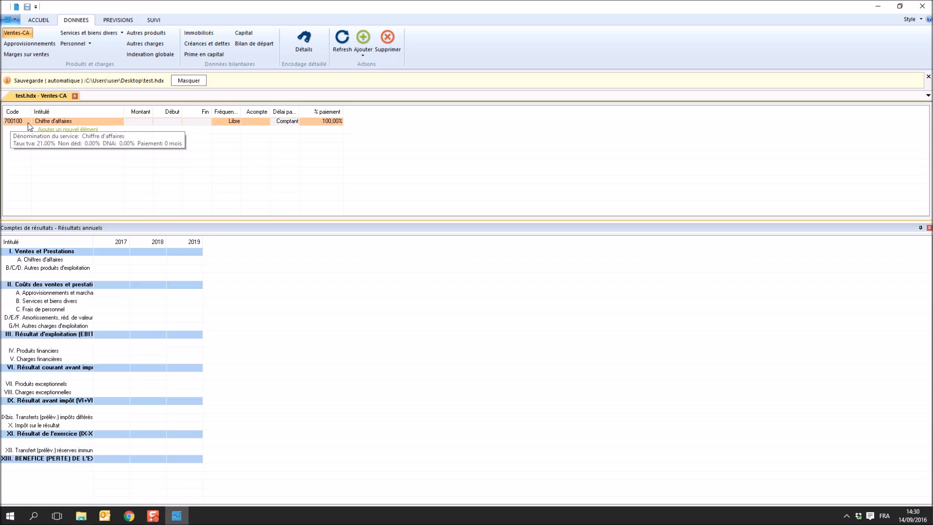
Rename the new sales item as "Chiffre d'affaires abc"
left_click(78, 121)
left_click(77, 121)
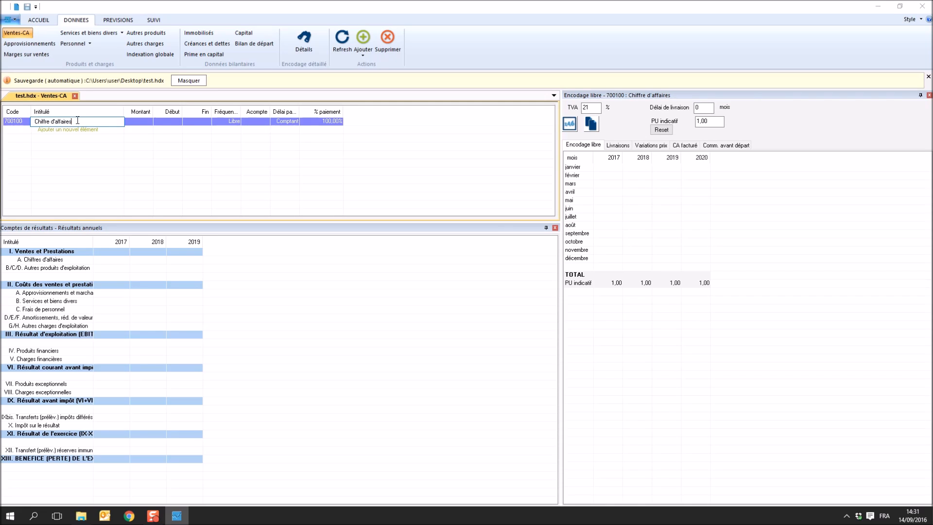
type("abc")
left_click(142, 122)
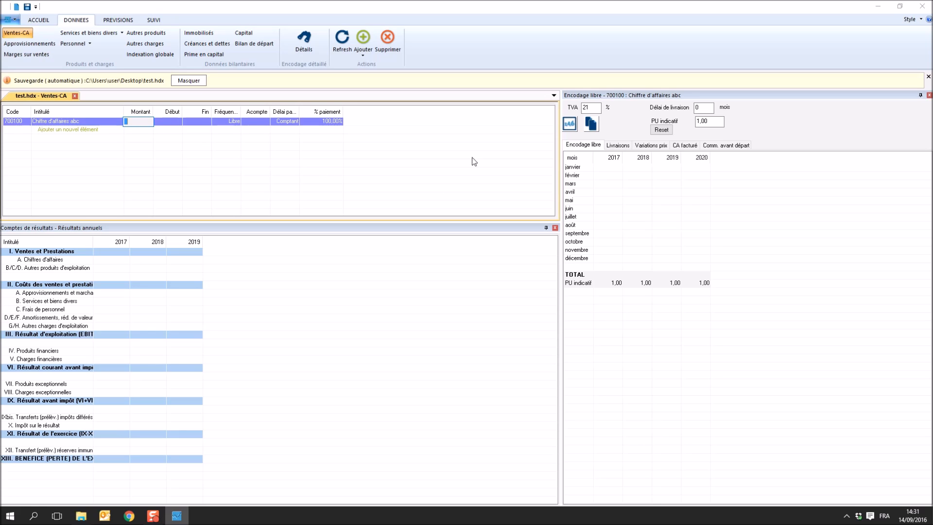
Enter the item's 2017 monthly sales: January 3 000, February 2 500, March 2 333, April 6 000 and May 2 500
left_click(613, 173)
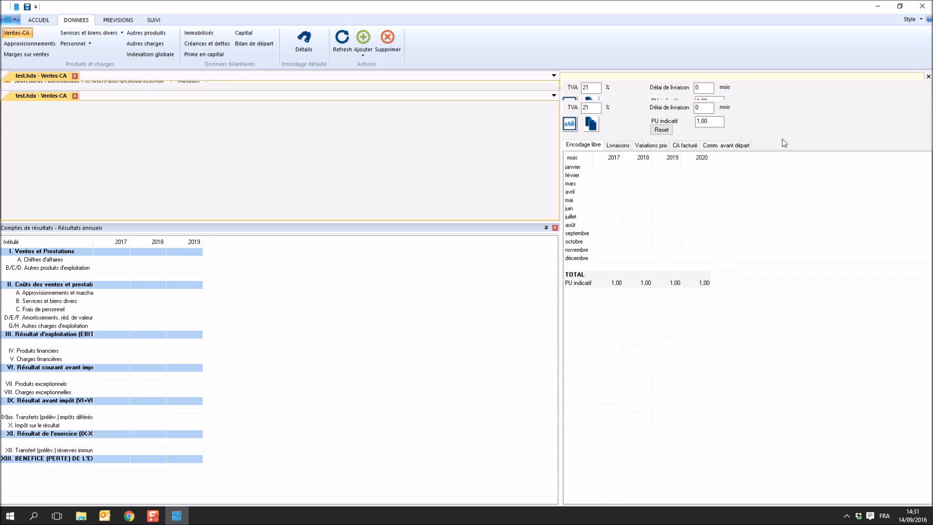
left_click(621, 167)
type("300")
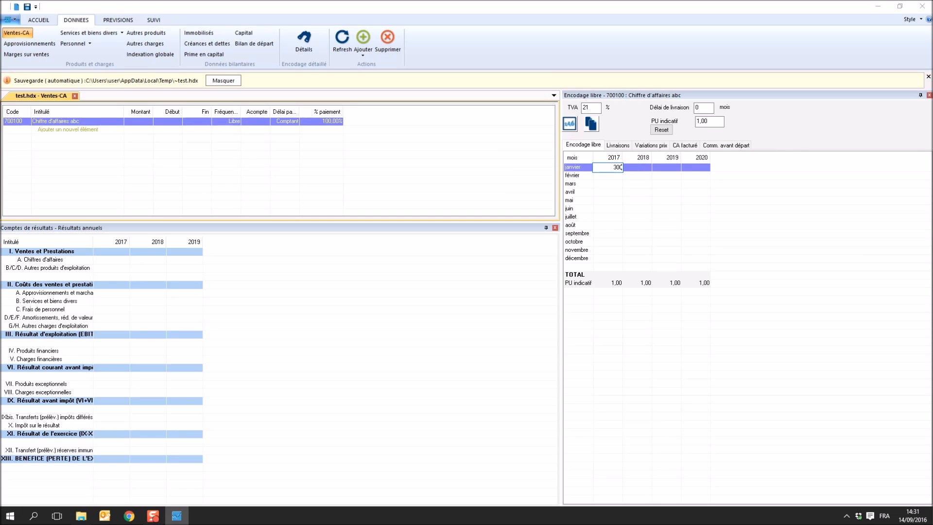
left_click(622, 176)
type("2500")
left_click(621, 183)
type("2 33")
left_click(609, 193)
type("6 000")
left_click(622, 200)
type("2500")
left_click(678, 200)
left_click(684, 201)
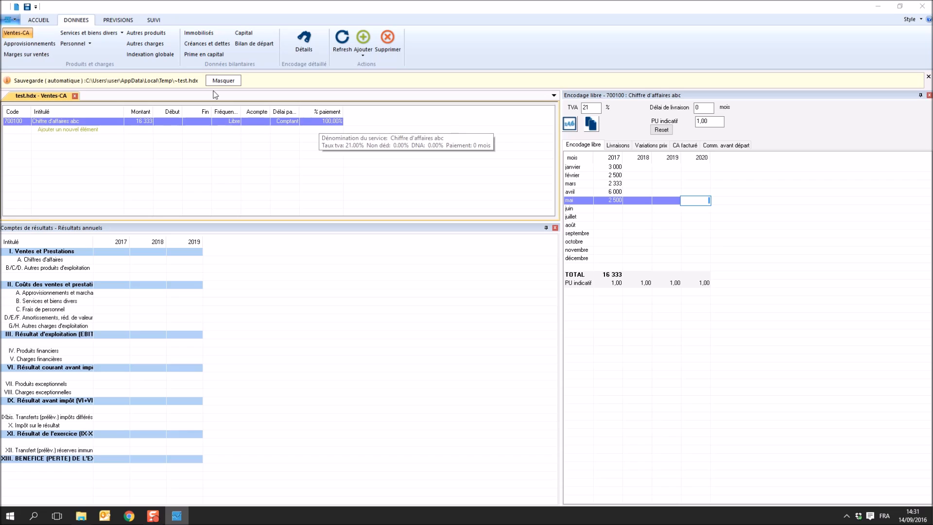
Add a variable Approv. et marchandises item to Approvisionnements and open its variable cost details
left_click(25, 46)
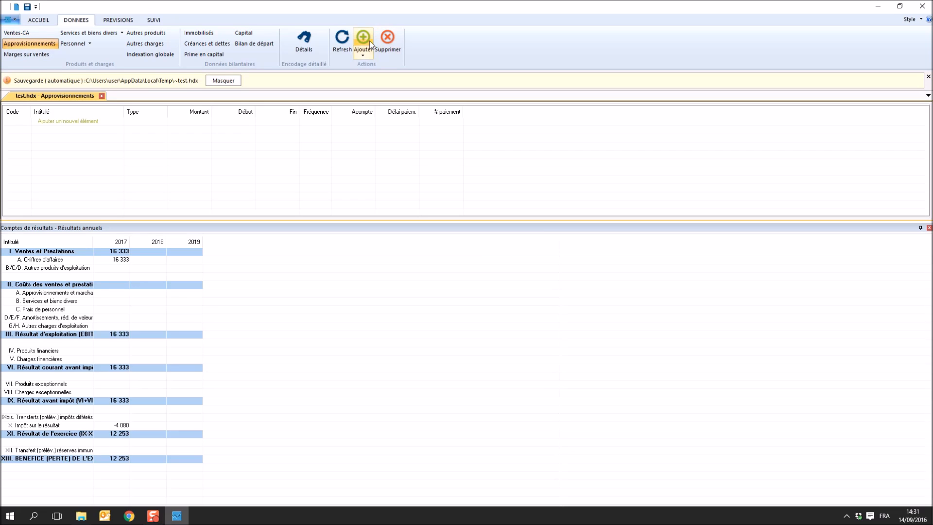
left_click(363, 39)
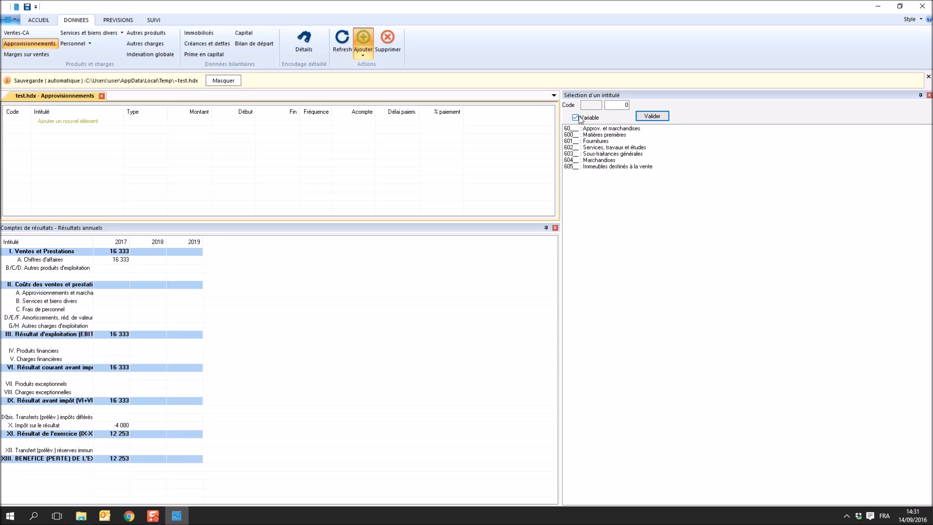
double_click(597, 129)
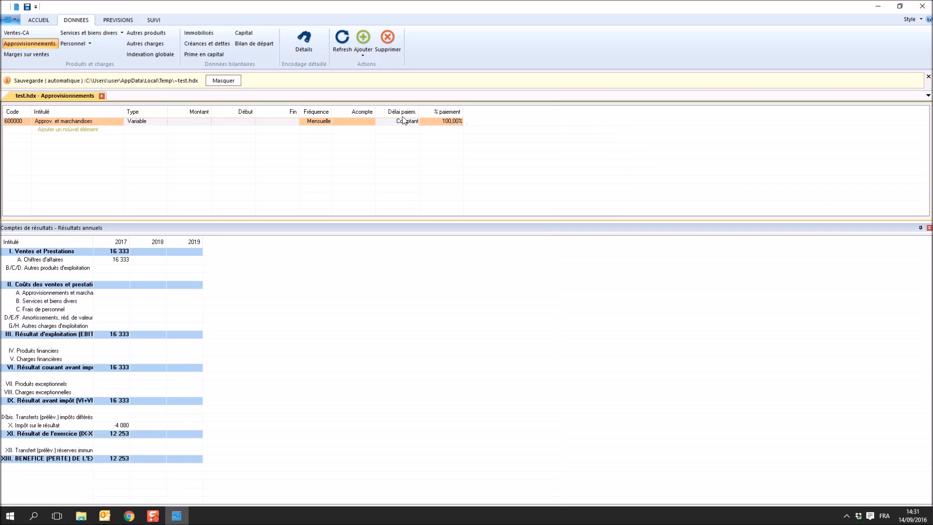
left_click(187, 122)
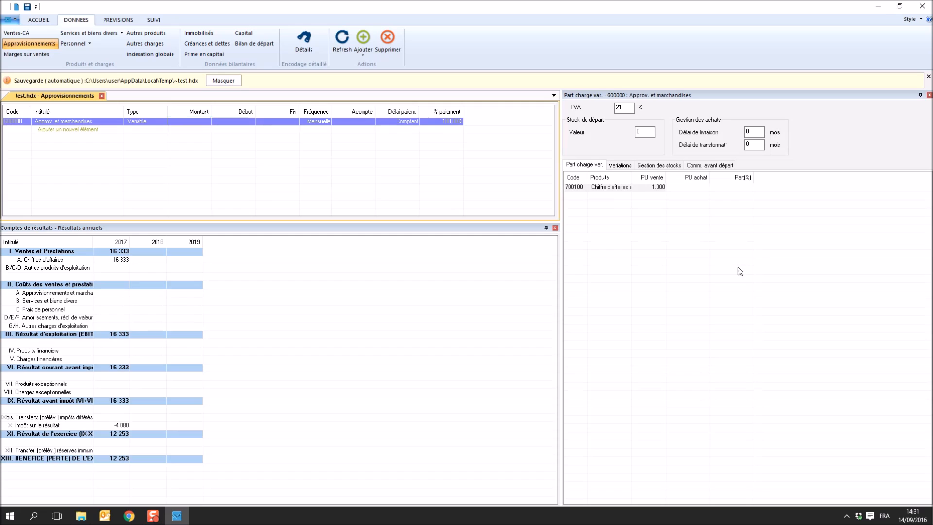
Set the variable cost share of Chiffre d'affaires abc to 25% for the Approv. et marchandises item
left_click(735, 187)
type("25")
key("Return")
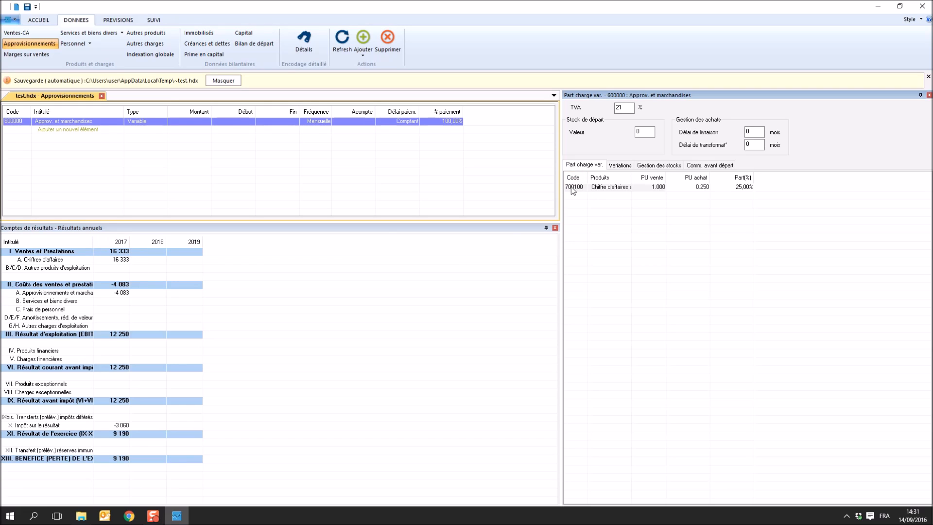
Add Charges locatives, Réparations, Gaz, Internet, Imprimés et photocopies and Loyer mat informatique together as fixed items in Services et biens divers
left_click(79, 37)
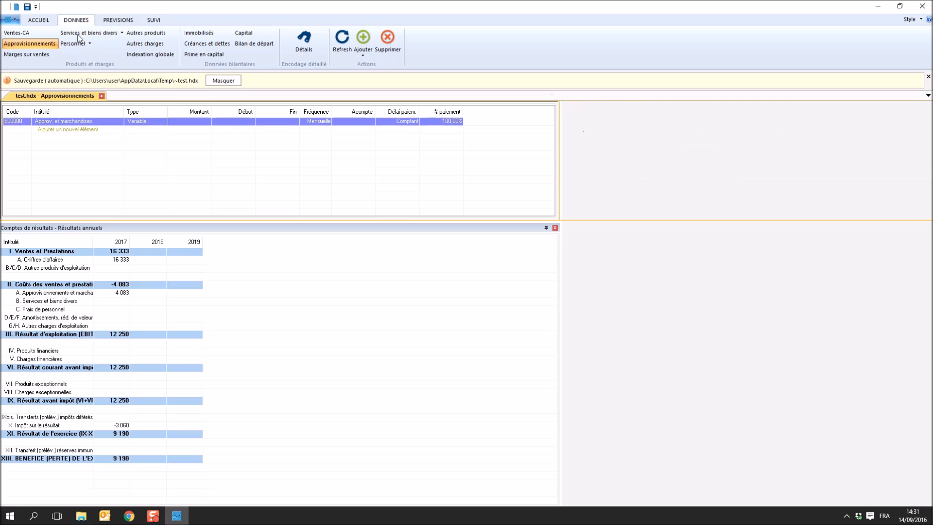
left_click(363, 39)
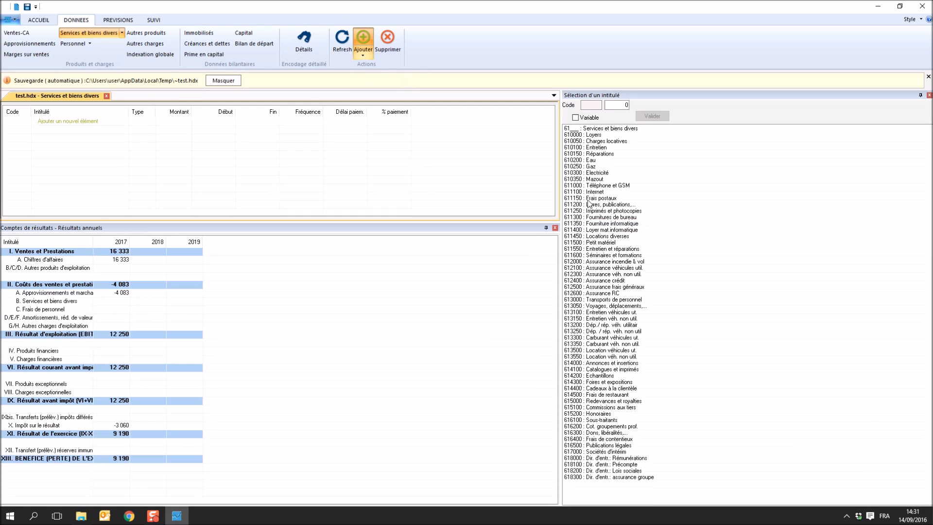
left_click(590, 141)
left_click(594, 154, "ctrl")
left_click(594, 166, "ctrl")
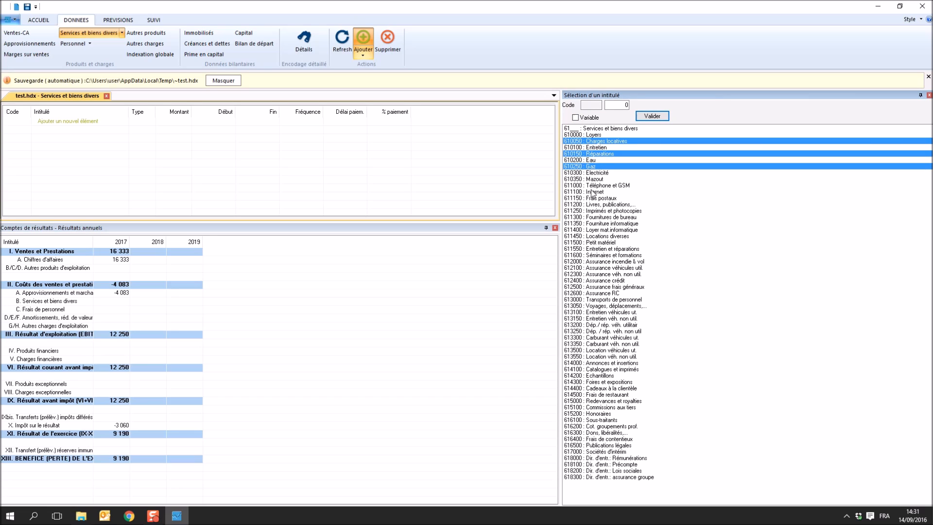
left_click(592, 192, "ctrl")
left_click(593, 211, "ctrl")
left_click(597, 229, "ctrl")
left_click(642, 116)
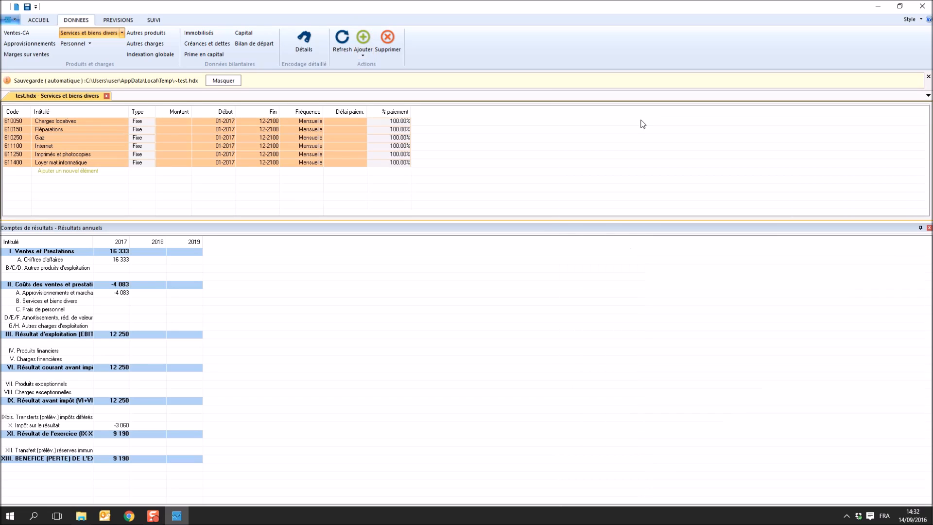
Enter the monthly amounts: 20 for Charges locatives, 30 for Réparations, 50 for Gaz and 60 for Internet
left_click(182, 123)
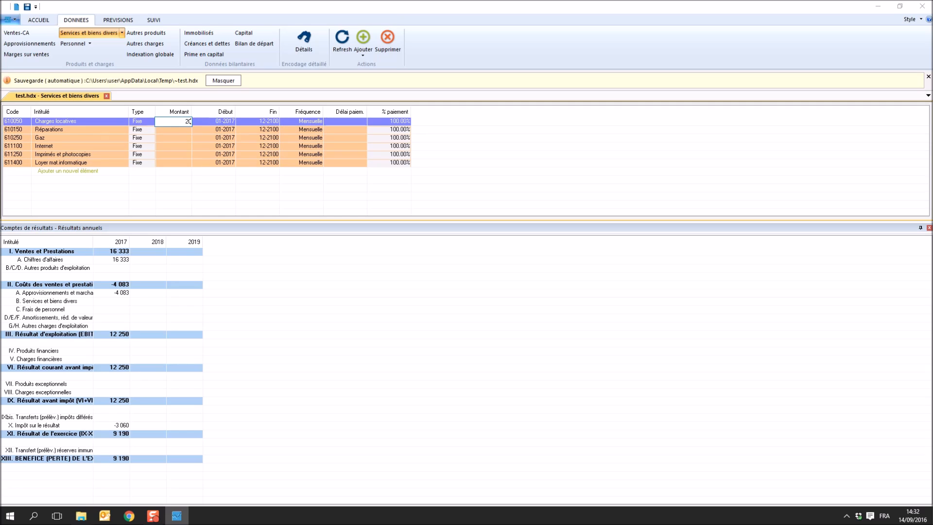
left_click(190, 129)
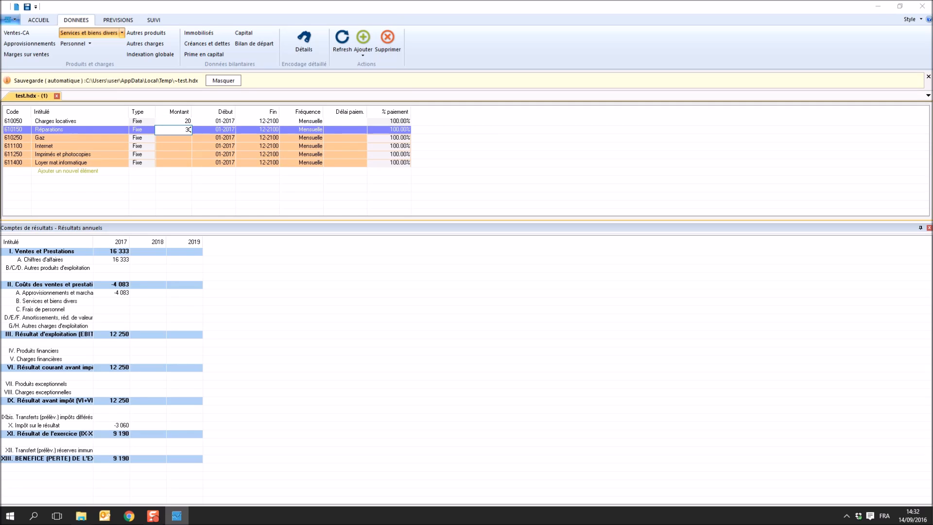
left_click(174, 138)
key("Escape")
type("50")
key("Return")
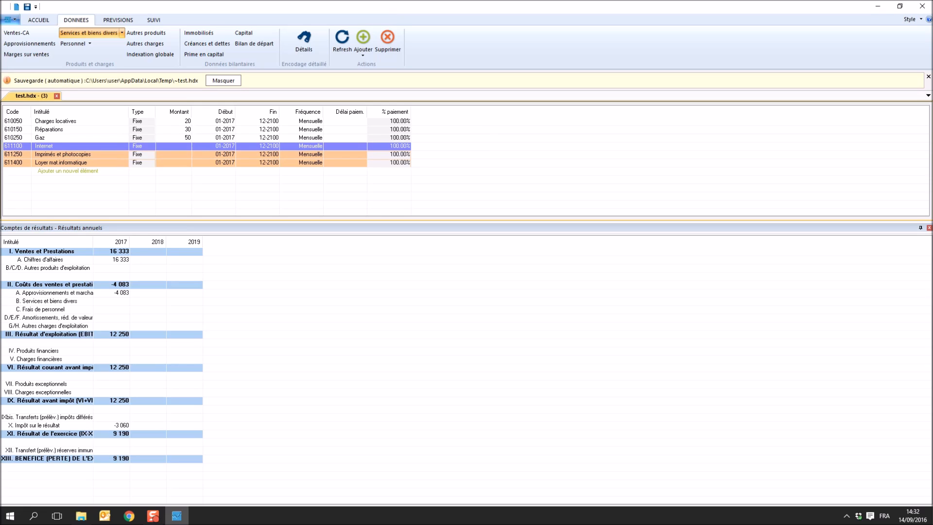
type("60")
key("Return")
Change the frequency of Imprimés et photocopies to Libre and open its free monthly entry
left_click(316, 156)
left_click(311, 156)
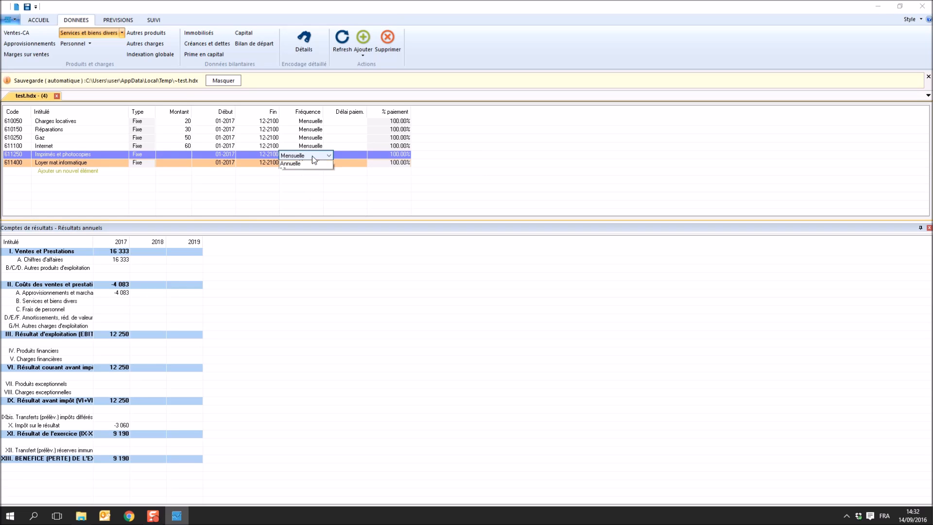
left_click(307, 201)
left_click(185, 154)
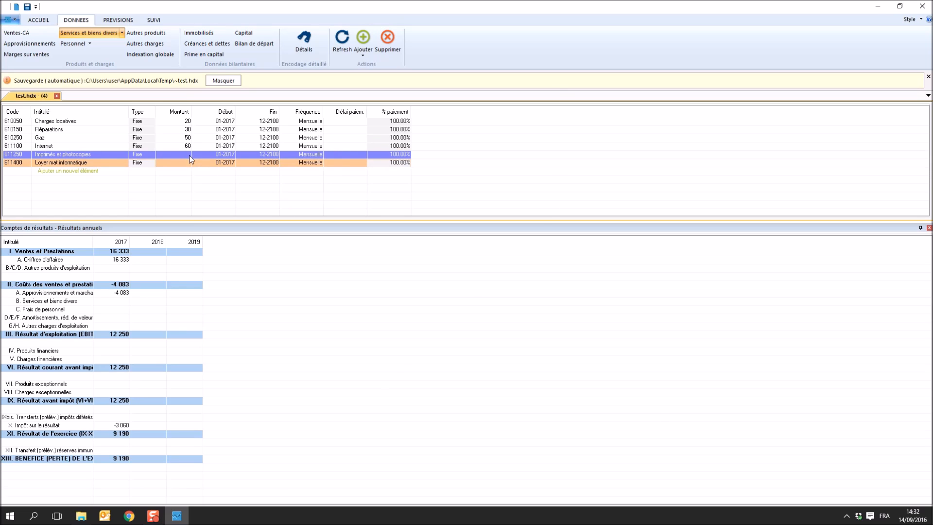
Enter the 2017 amounts for Imprimés et photocopies: April 20, July 65 and September 32
left_click(615, 208)
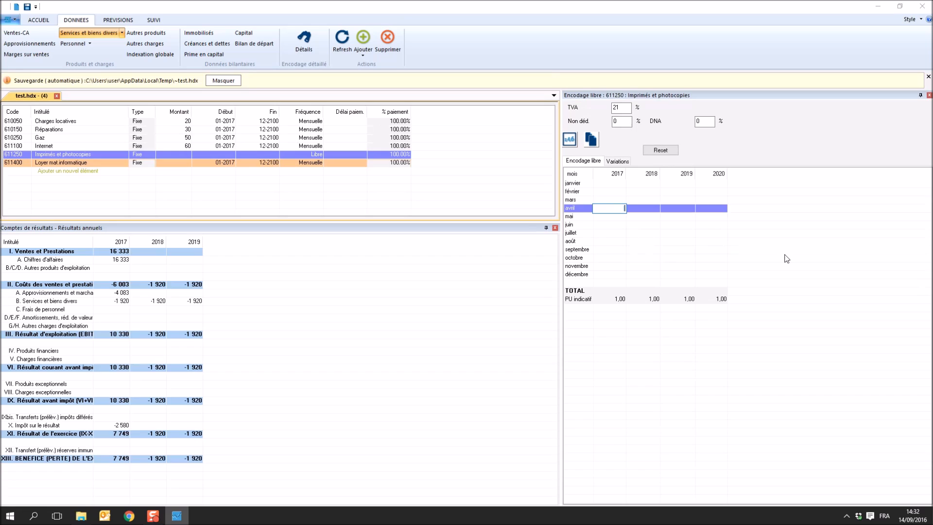
type("20")
key("Down")
key("Down")
key("Down")
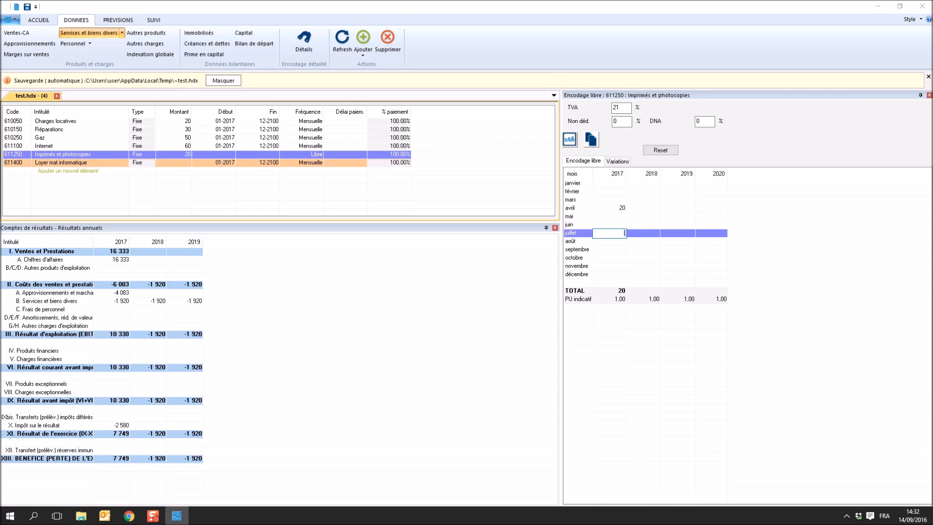
type("65")
left_click(611, 249)
type("32")
left_click(610, 258)
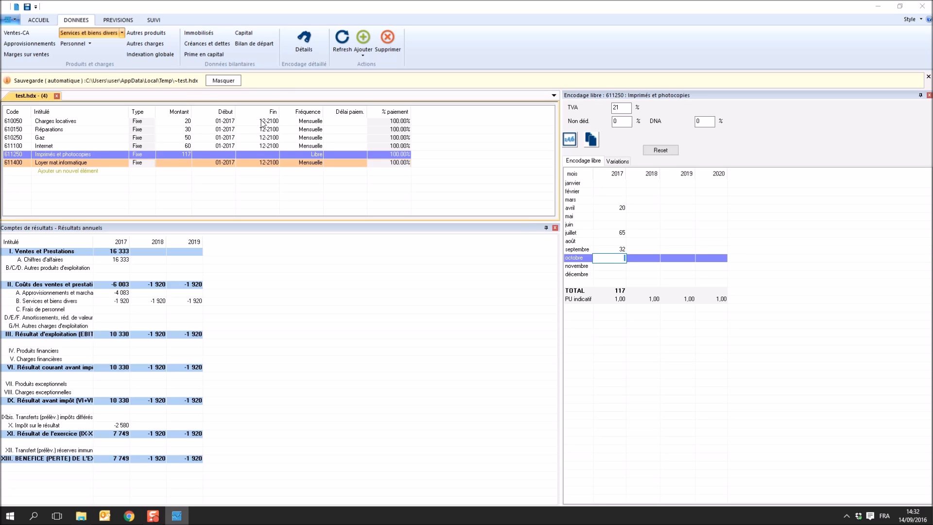
Add an Employés item to Personnel with a gross monthly pay of 2 500 and turn off its automatic calculation
left_click(73, 43)
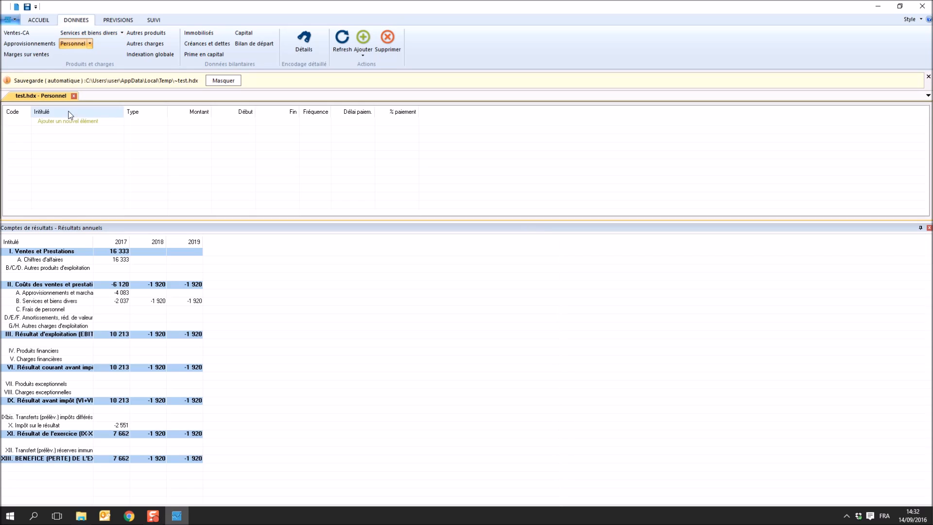
left_click(73, 124)
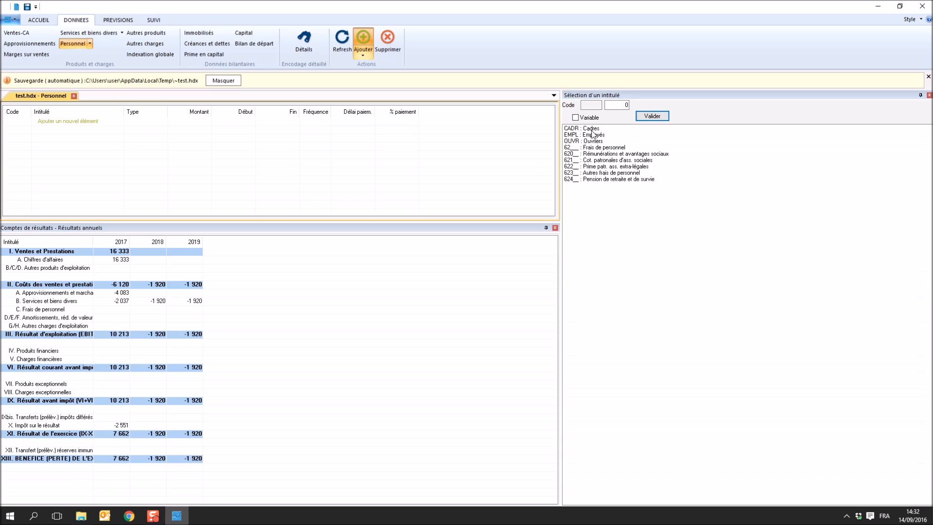
double_click(589, 135)
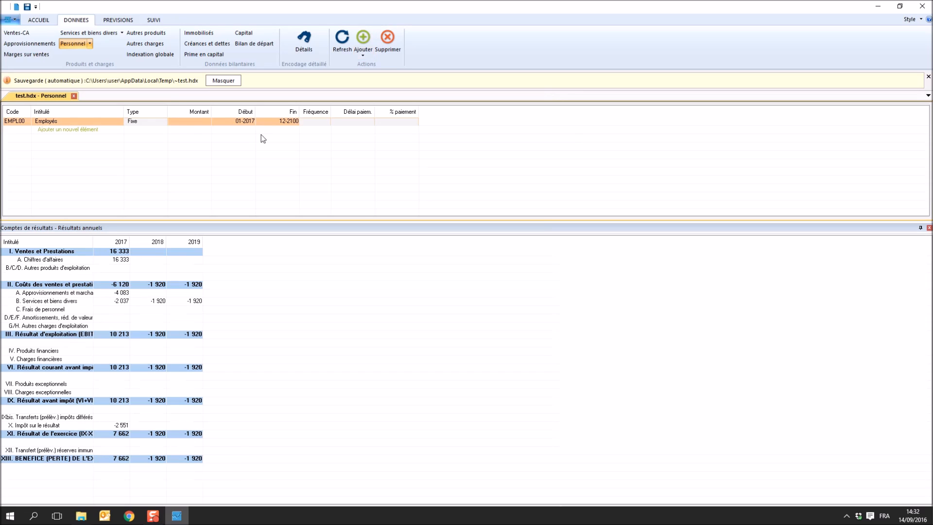
left_click(193, 123)
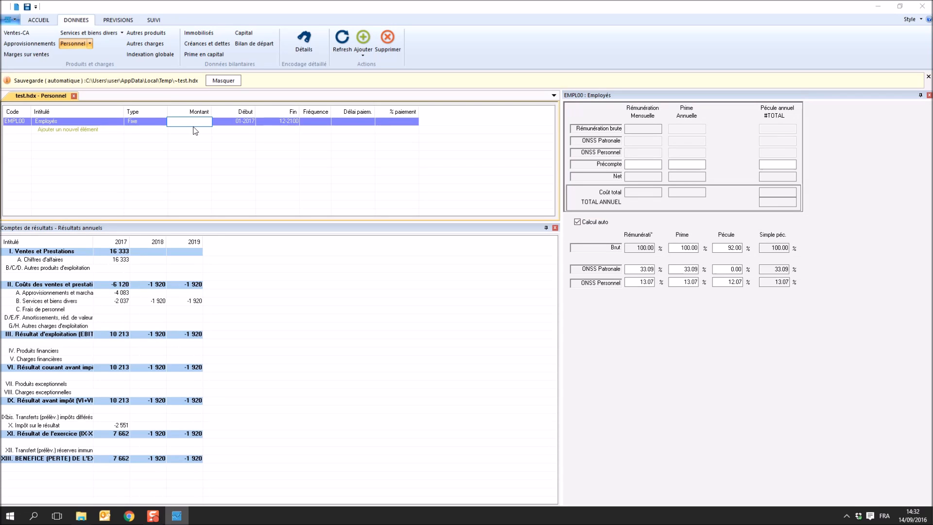
key("Return")
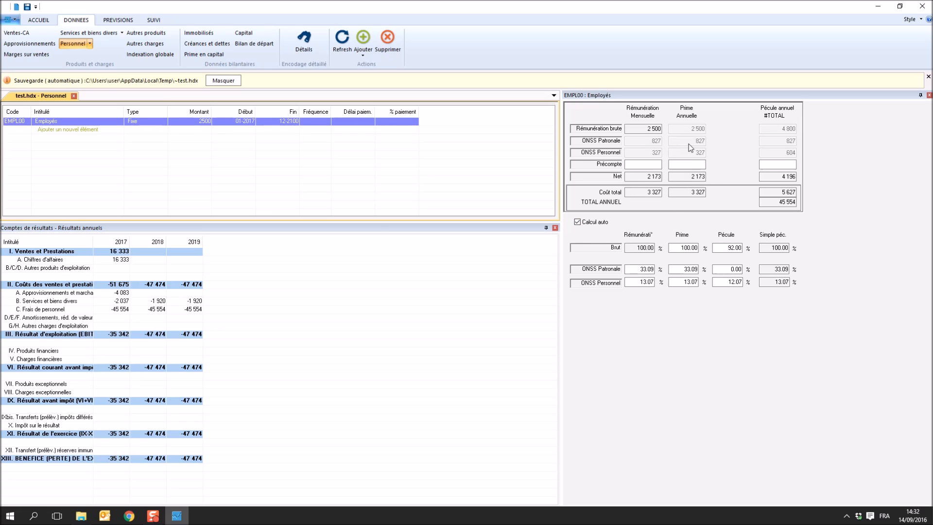
left_click(578, 223)
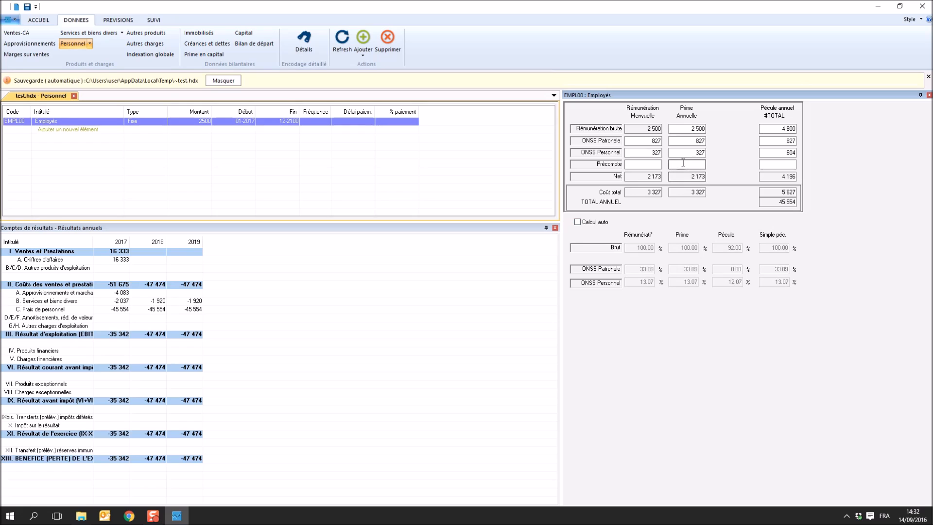
View the Indexation globale settings and examine the Services et biens divers breakdown in the annual results
left_click(142, 53)
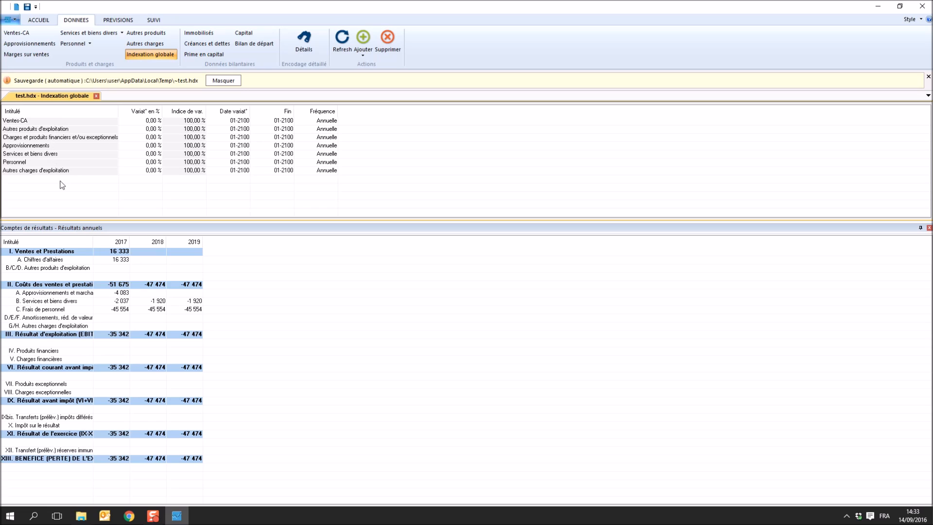
double_click(120, 301)
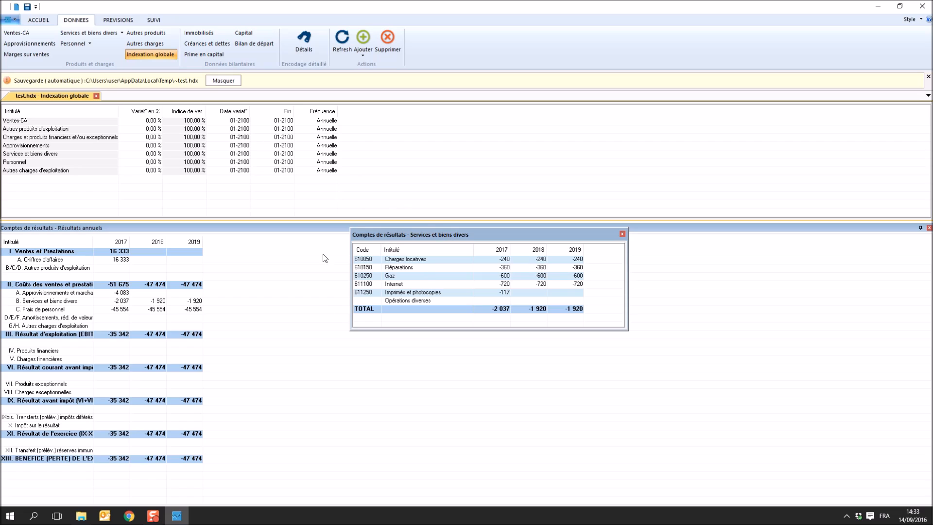
left_click(622, 234)
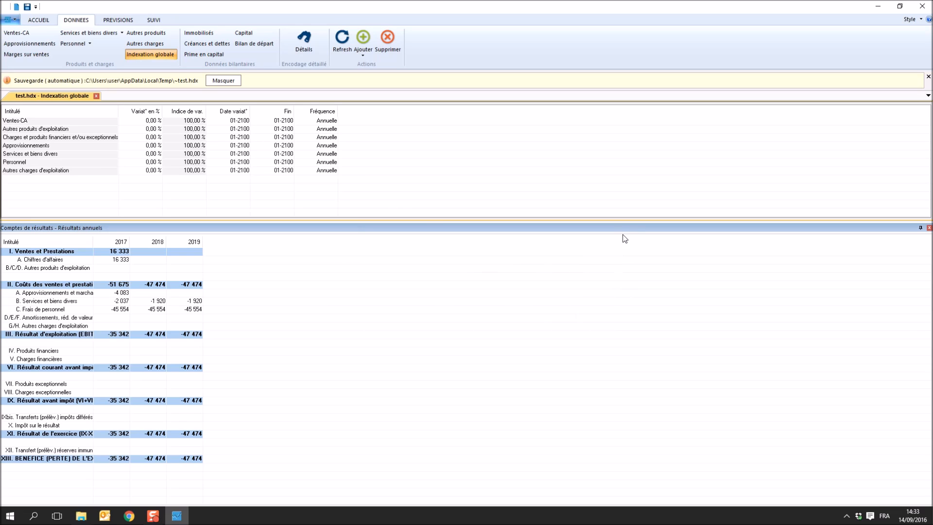
Display the Bilan de départ and enter a starting capital of 18 600 with 6 200 paid up (Libéré)
left_click(245, 43)
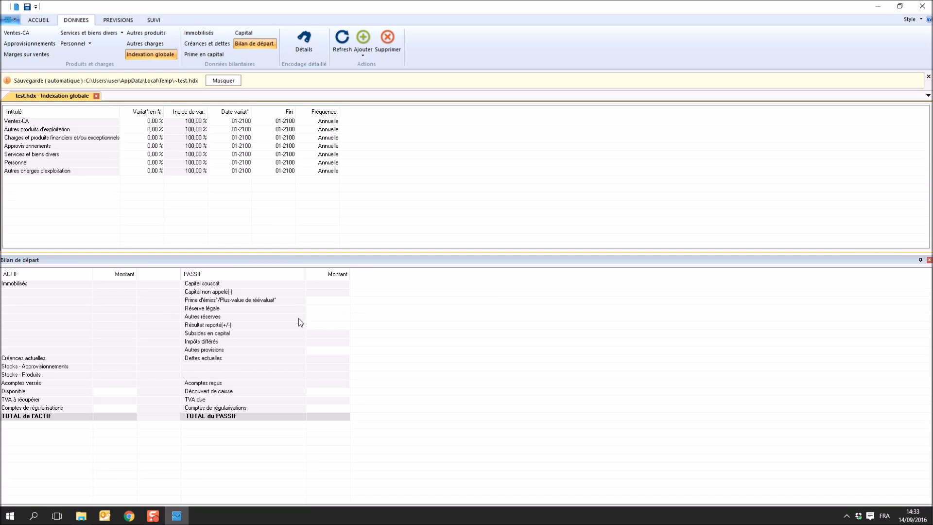
left_click(119, 392)
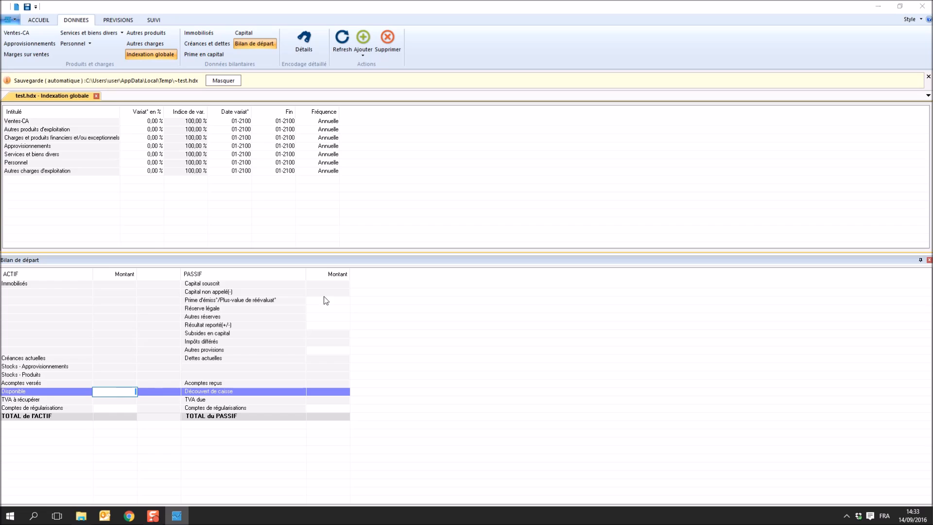
left_click(332, 286)
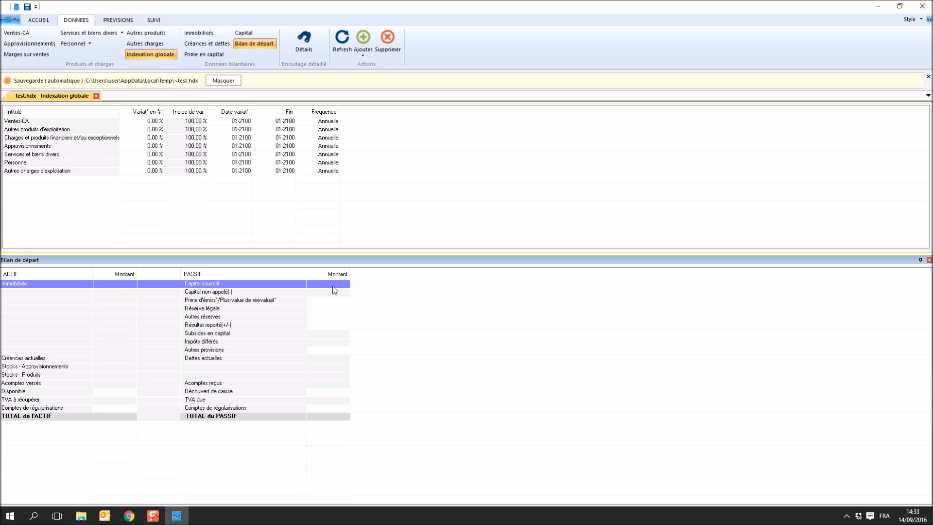
left_click(241, 32)
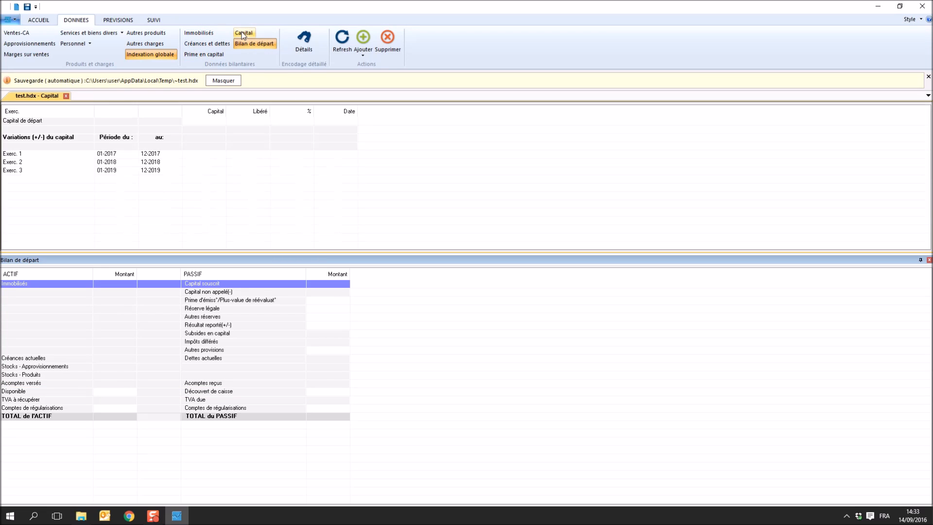
left_click(203, 121)
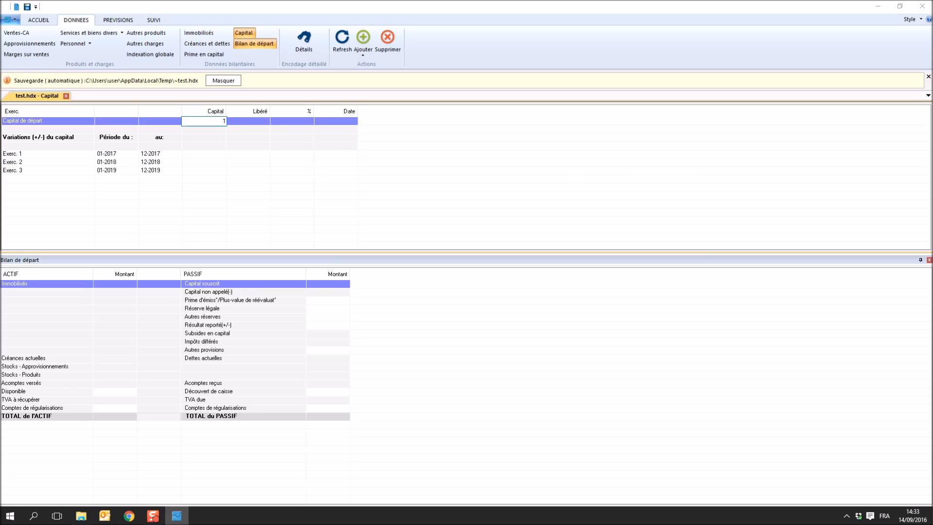
key("Tab")
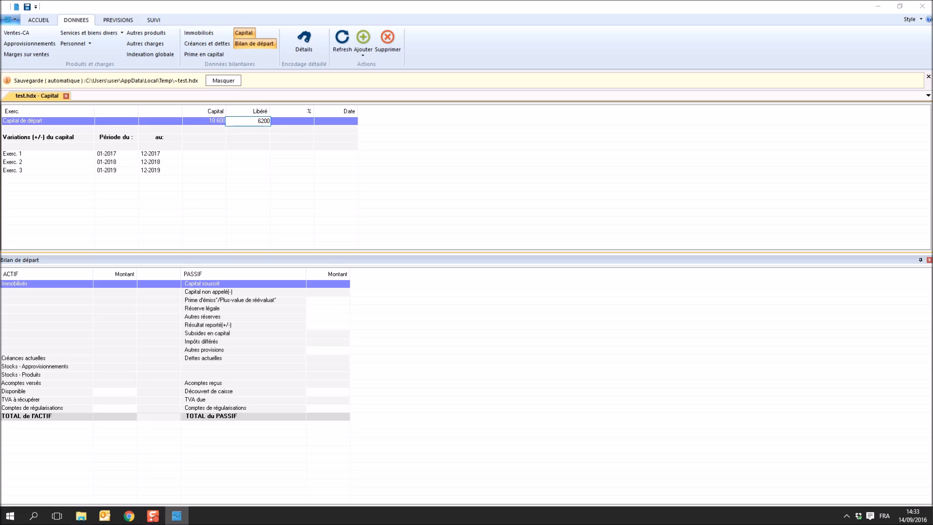
key("Return")
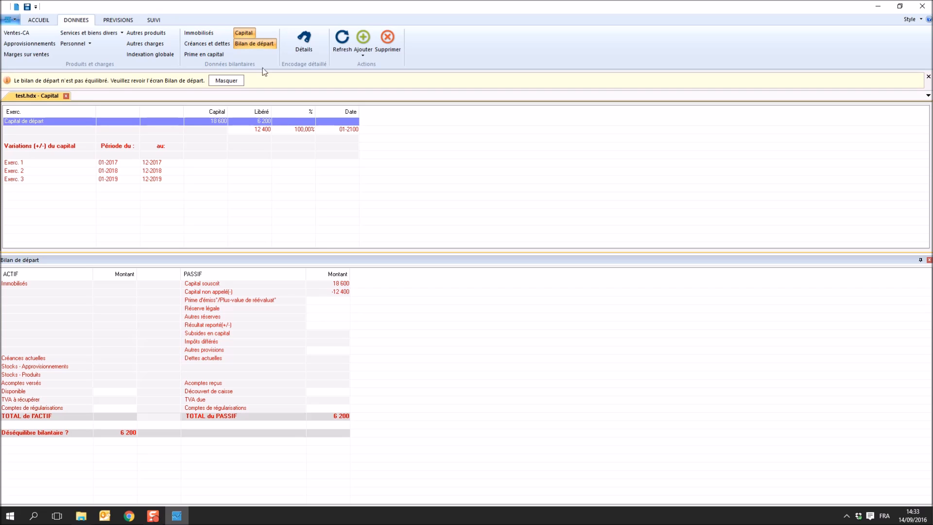
Add an Installations item from category 230 to Immobilisés with an acquisition value of 10 000
left_click(200, 33)
left_click(83, 119)
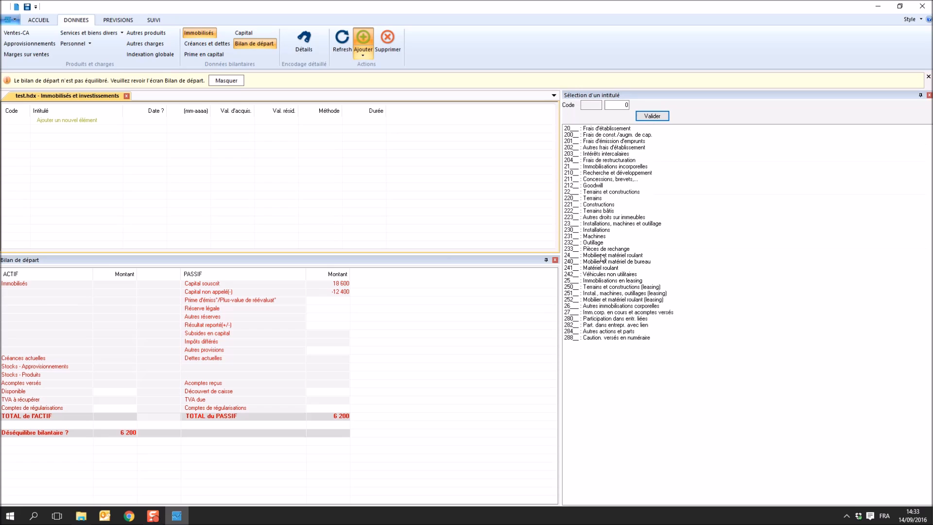
left_click(601, 231)
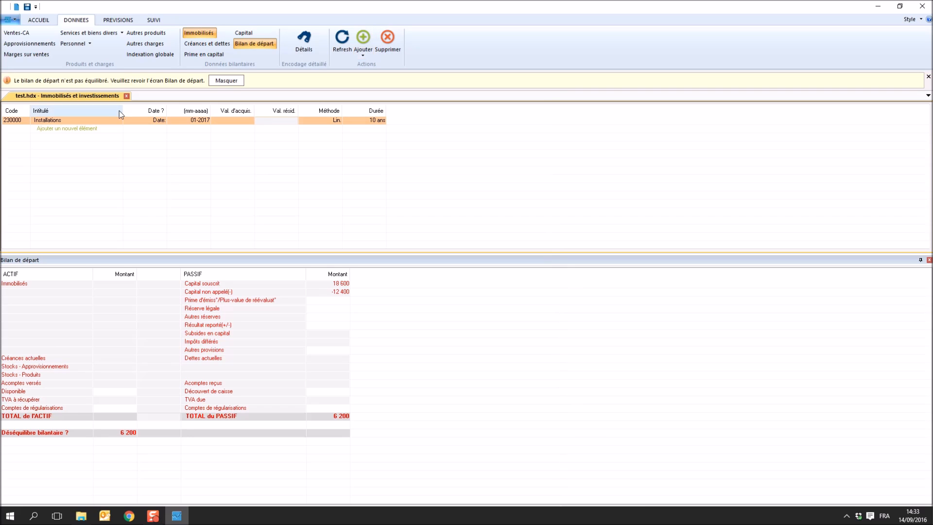
left_click(247, 122)
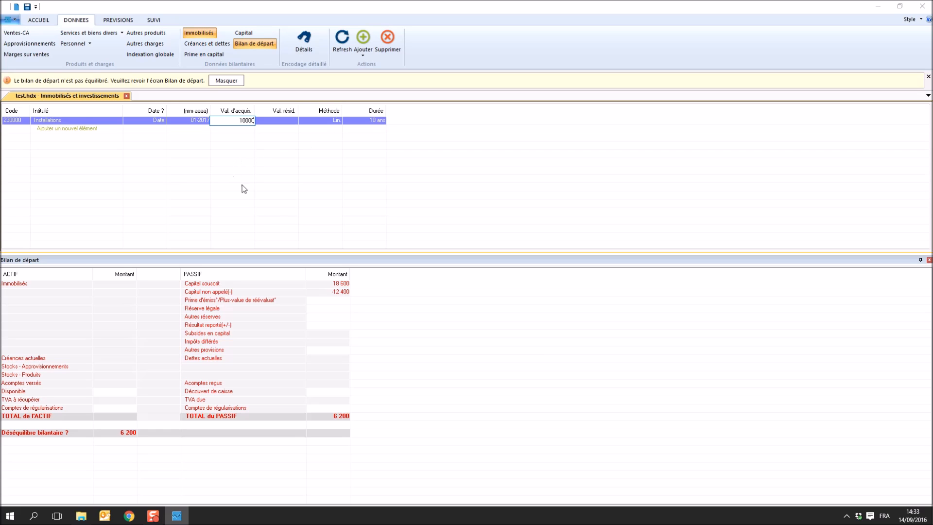
key("Return")
Set the date type of the Installations asset to Start date
left_click(155, 120)
left_click(154, 120)
left_click(151, 137)
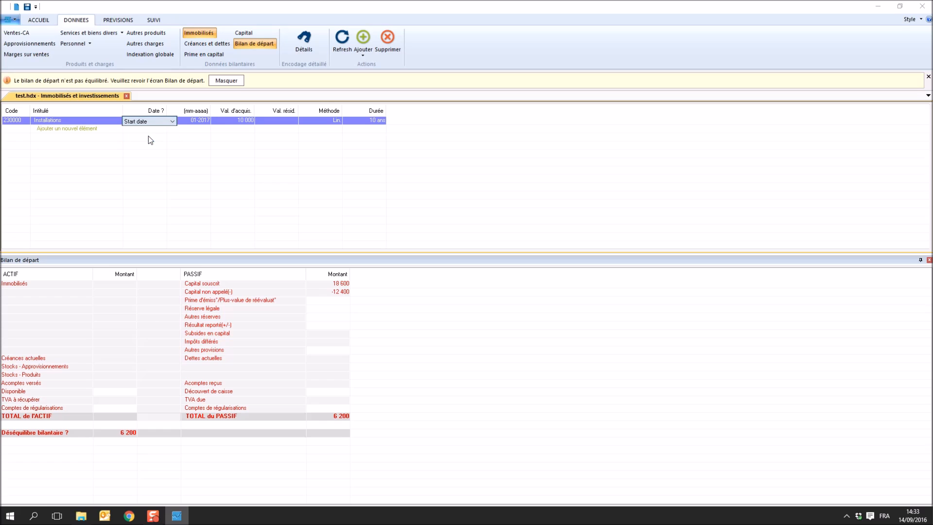
left_click(173, 170)
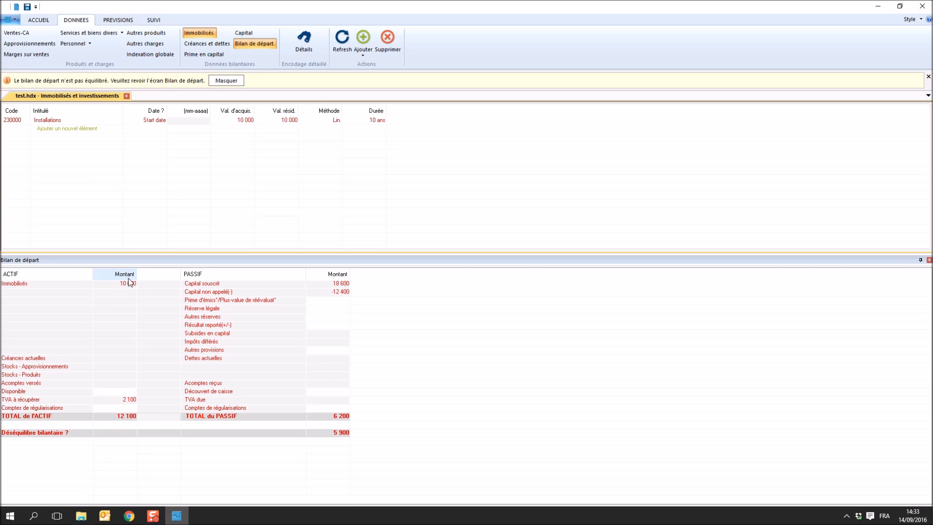
Add an Etablissements de crédit à >1an item from category 173 to Créances et dettes
left_click(207, 43)
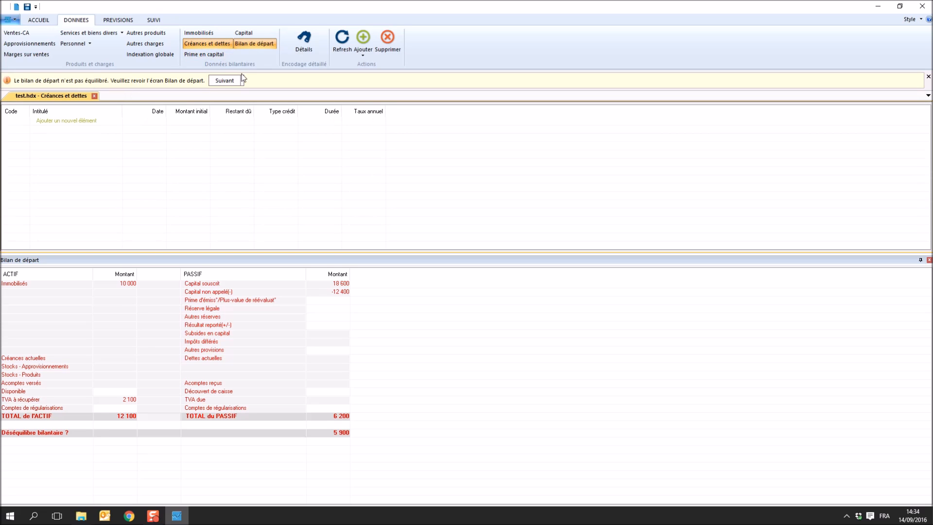
left_click(89, 122)
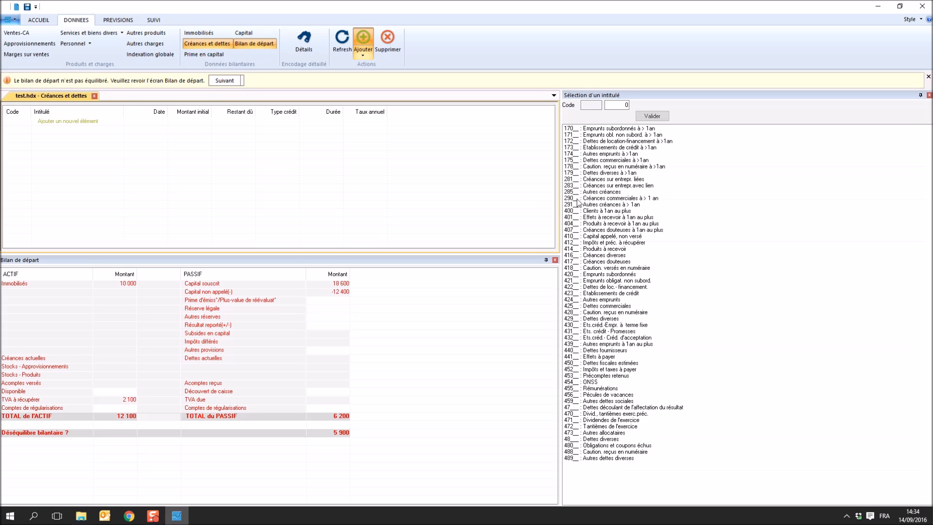
double_click(579, 147)
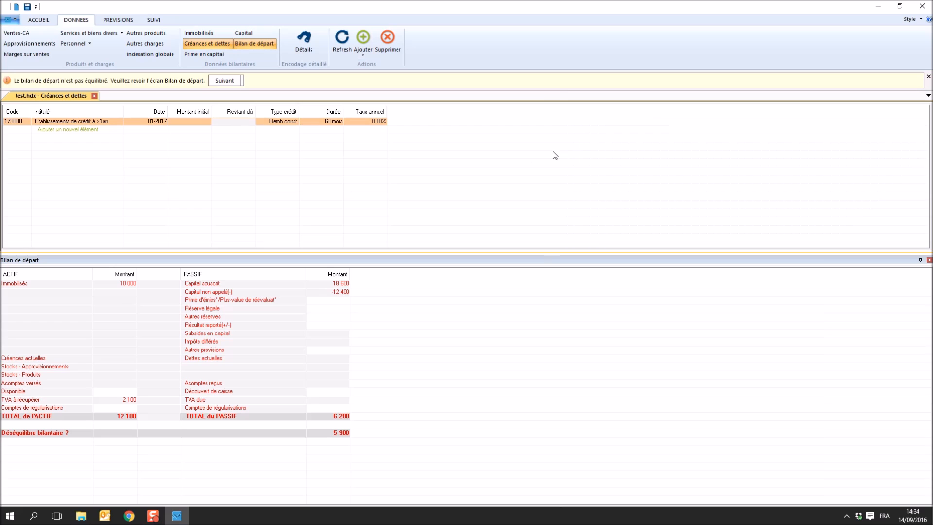
Set the credit institution debt's date to 12-2016 and its initial amount to 10 000
left_click(147, 120)
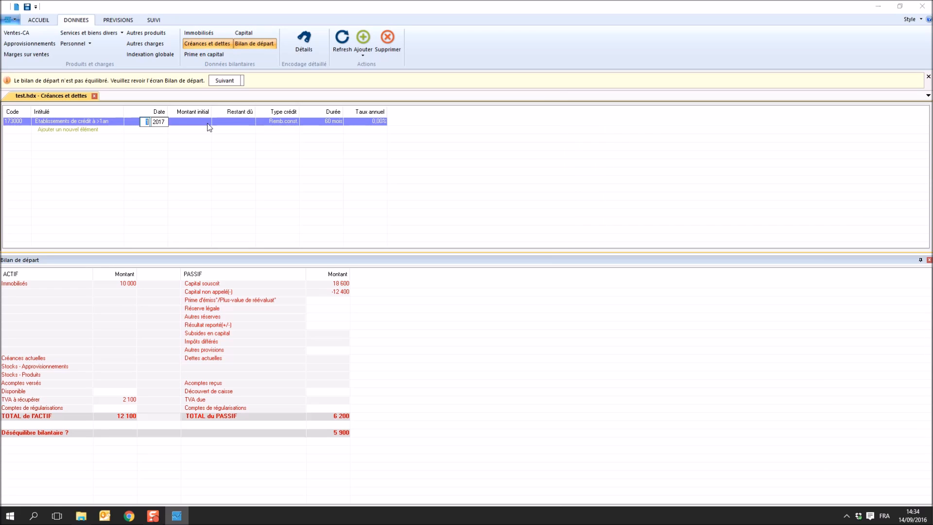
type("12-")
type("20")
type("16")
left_click(192, 121)
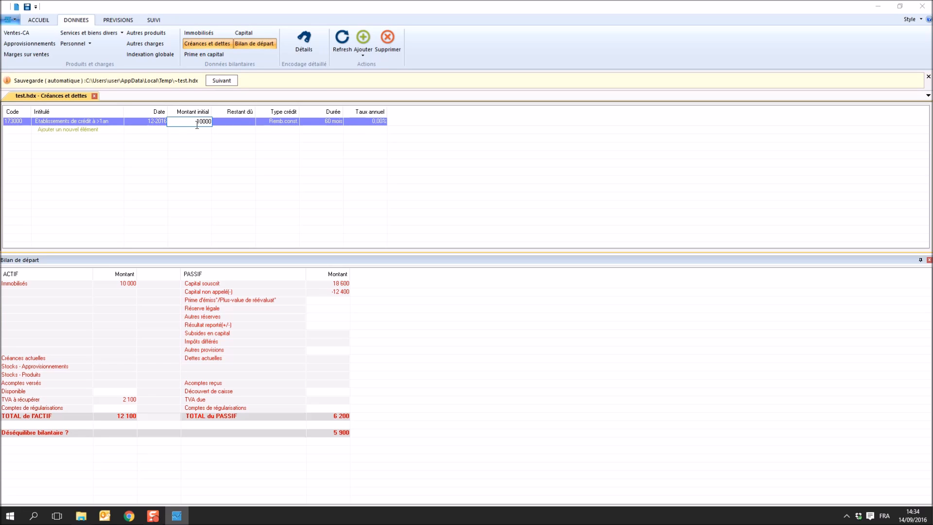
left_click(215, 129)
left_click(202, 123)
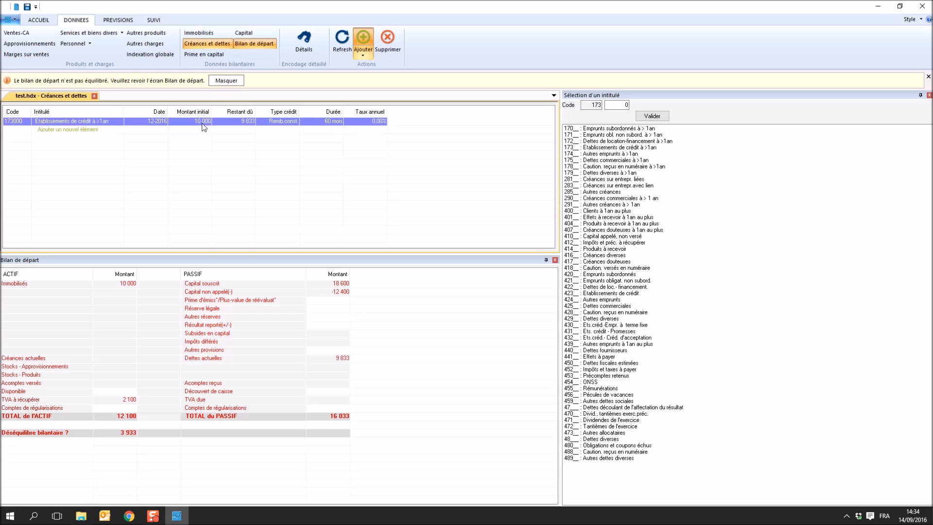
In the debt's repayment details, set the interest rate to 2.3 % and the Franchise to 1 month
left_click(202, 122)
left_click(303, 49)
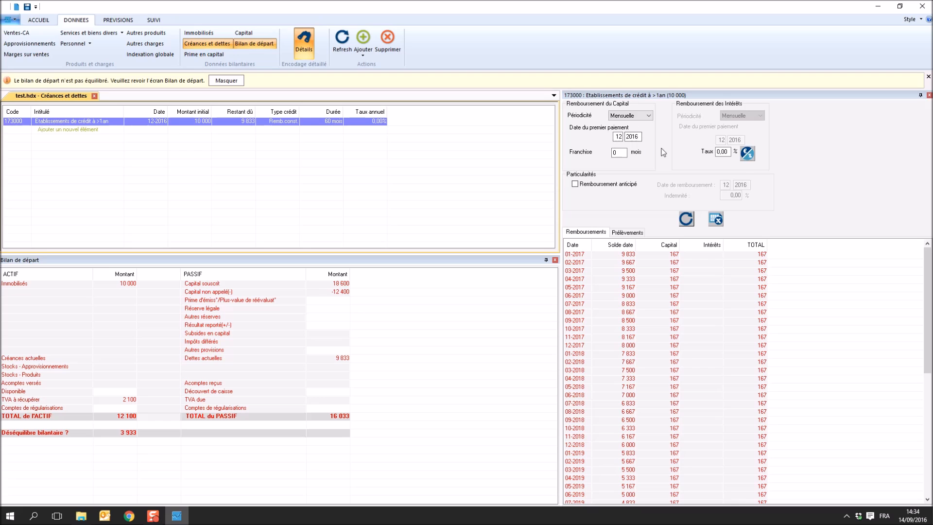
left_click(722, 151)
type("2.3")
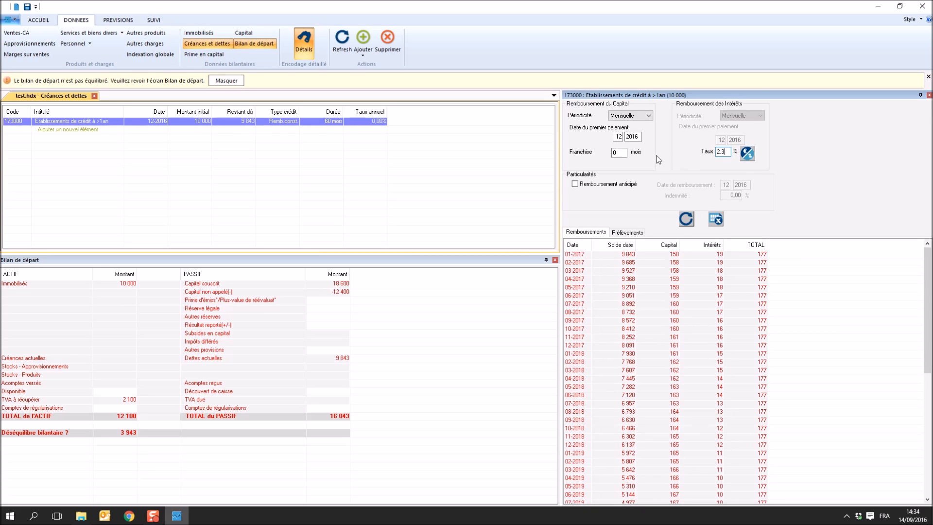
left_click(619, 152)
type("1")
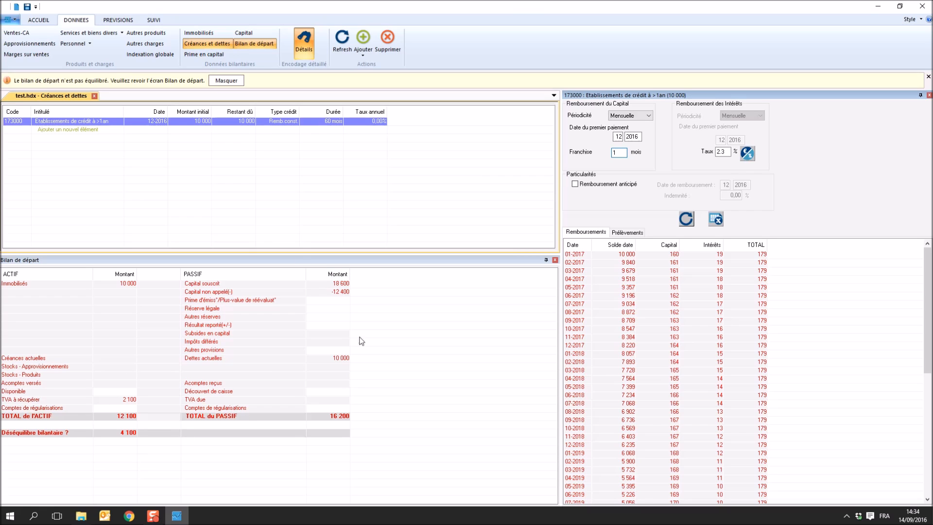
Enter 4100 as the Disponible amount in the Bilan de départ
left_click(125, 391)
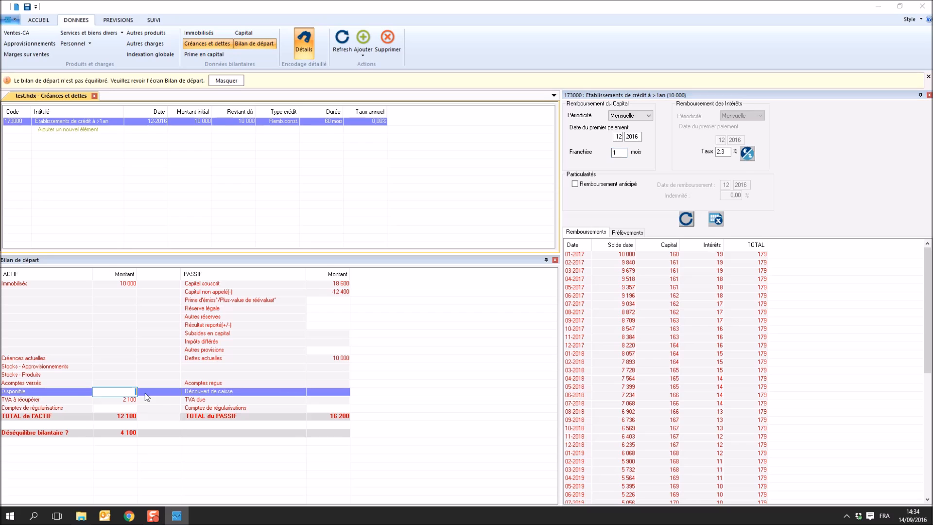
type("4100")
key("Return")
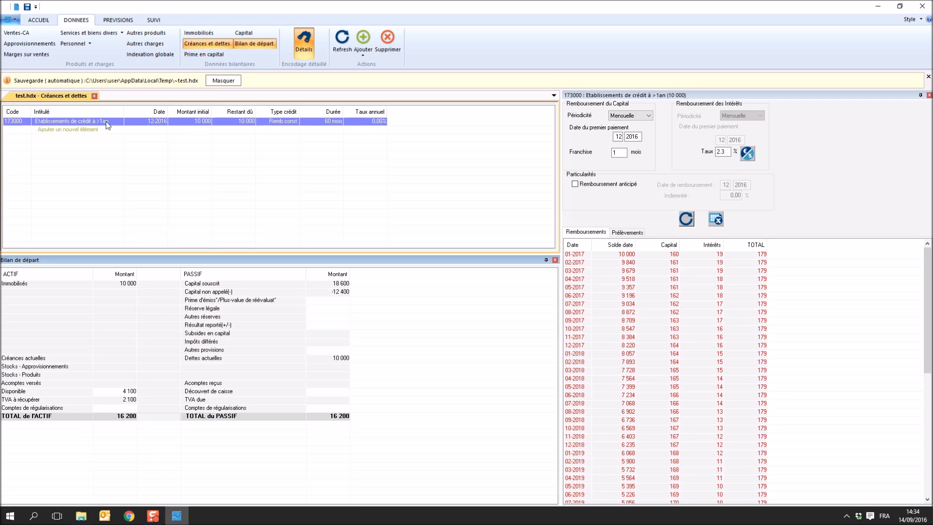
Review the forecast Synthèse, Rentabilité and Trésorerie générale for the dossier
left_click(119, 20)
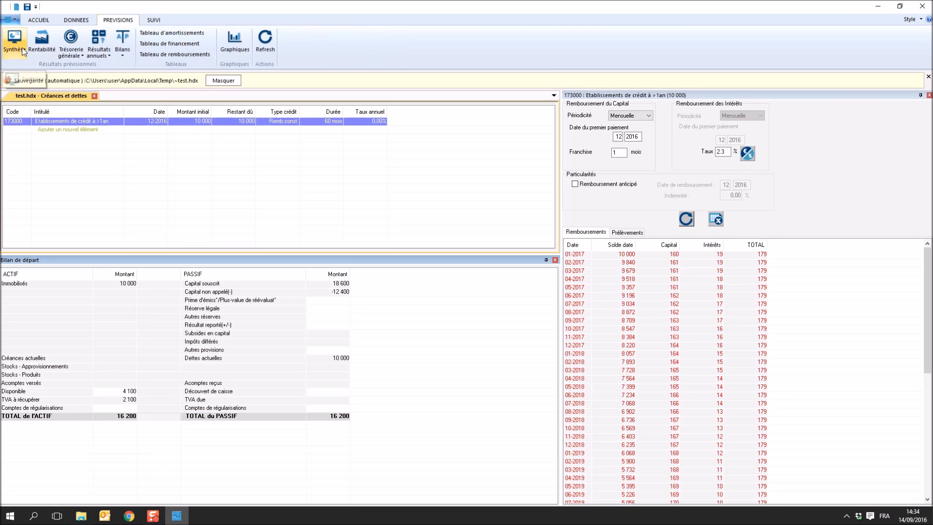
left_click(22, 47)
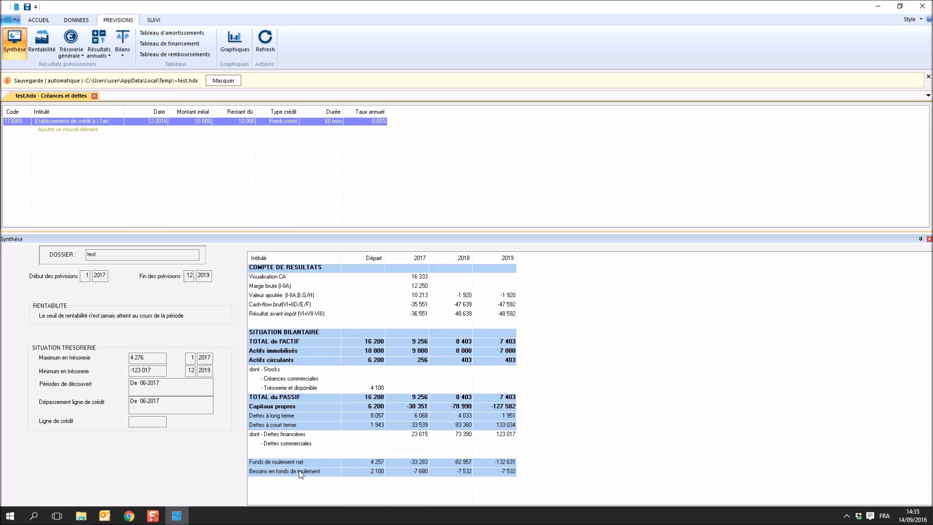
left_click(42, 41)
left_click(67, 48)
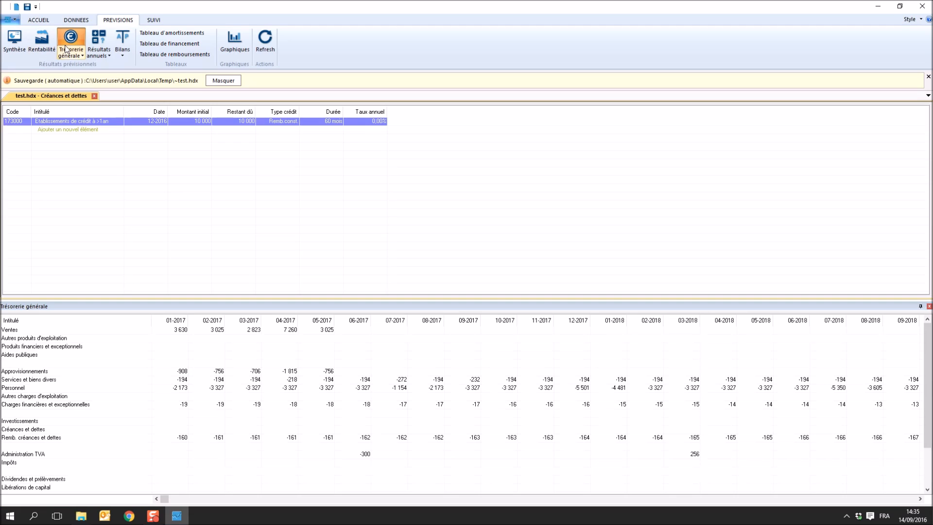
Examine the forecast charts, annual results and Bilans, including the available balance sheet analyses
left_click(237, 43)
left_click(239, 42)
left_click(108, 44)
left_click(122, 38)
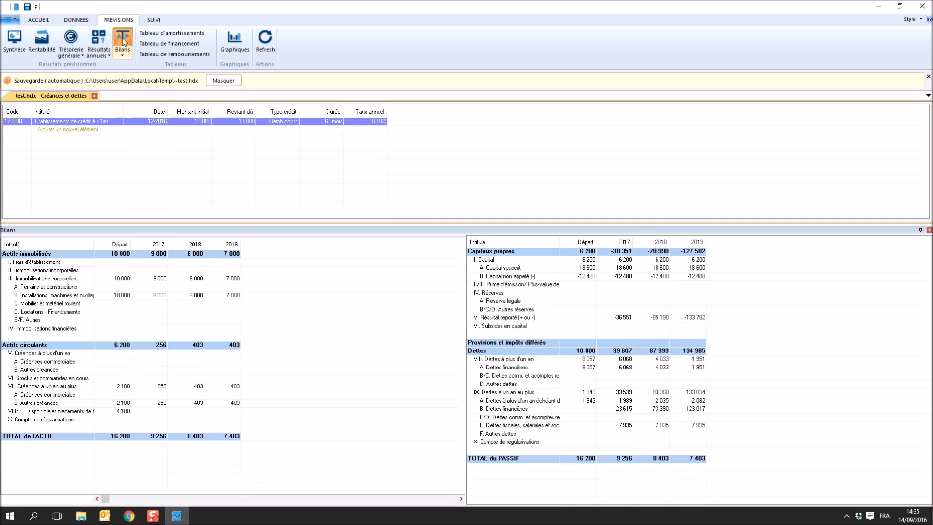
left_click(124, 54)
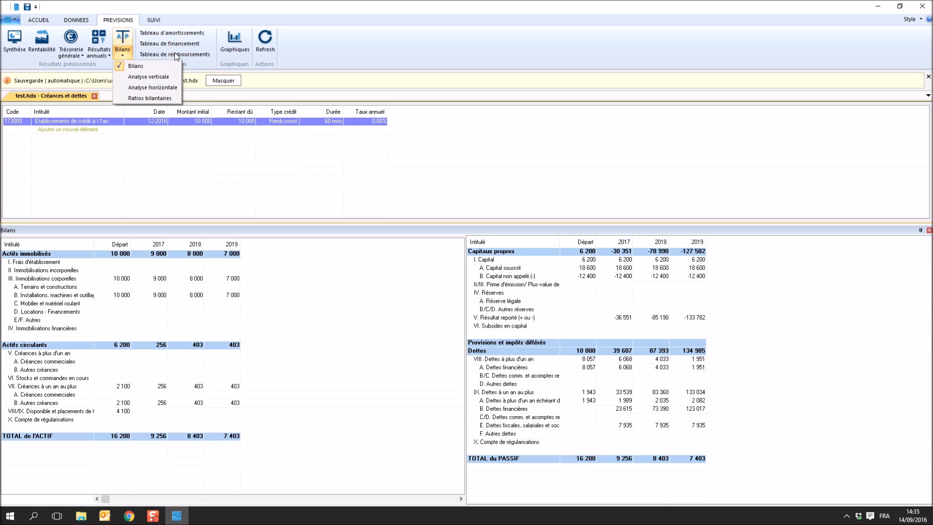
left_click(312, 40)
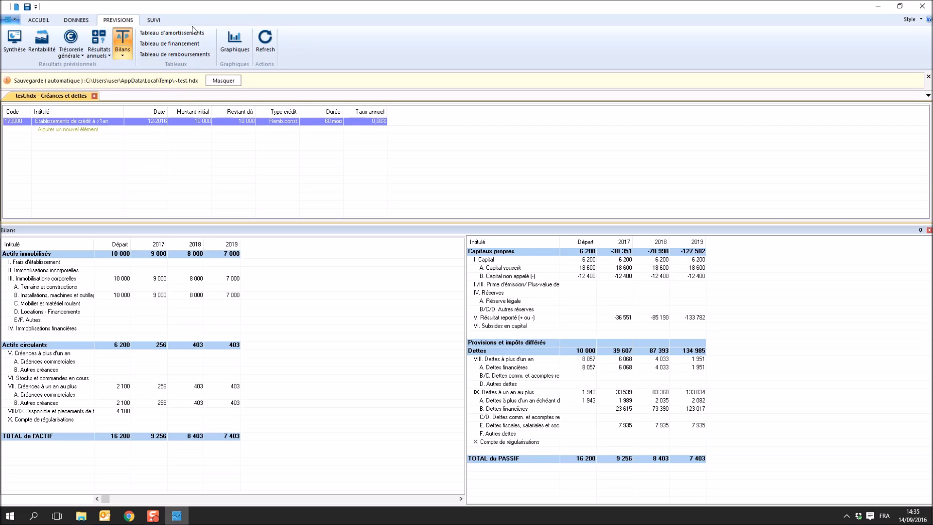
View the monthly income statements of the budget follow-up for Budget and Réel
left_click(159, 23)
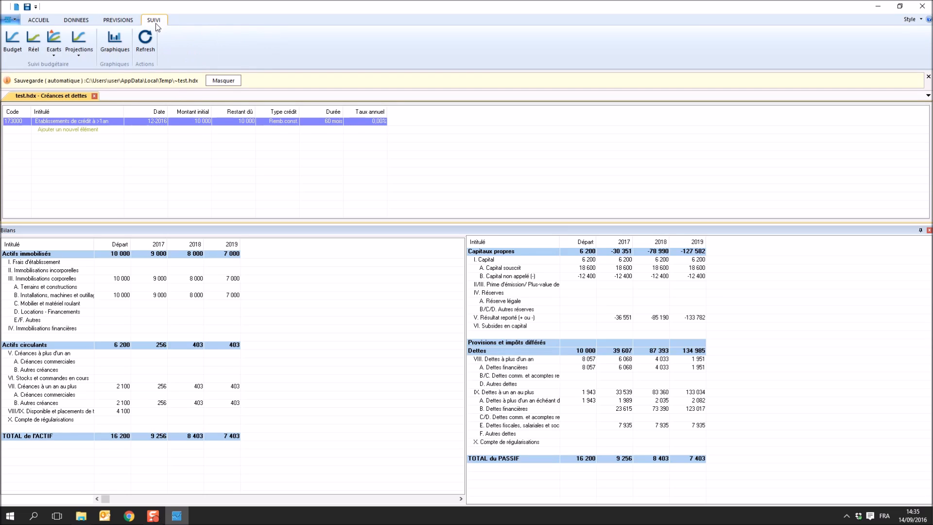
left_click(13, 44)
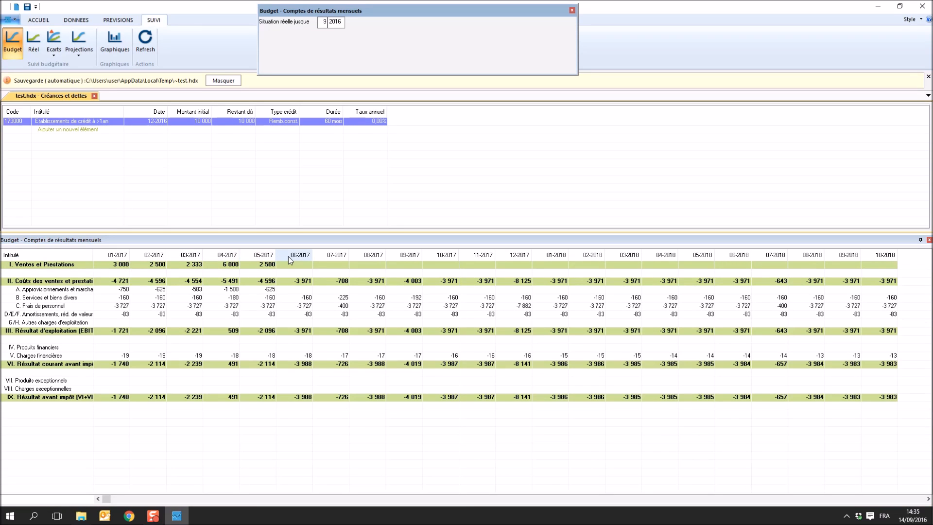
left_click(39, 46)
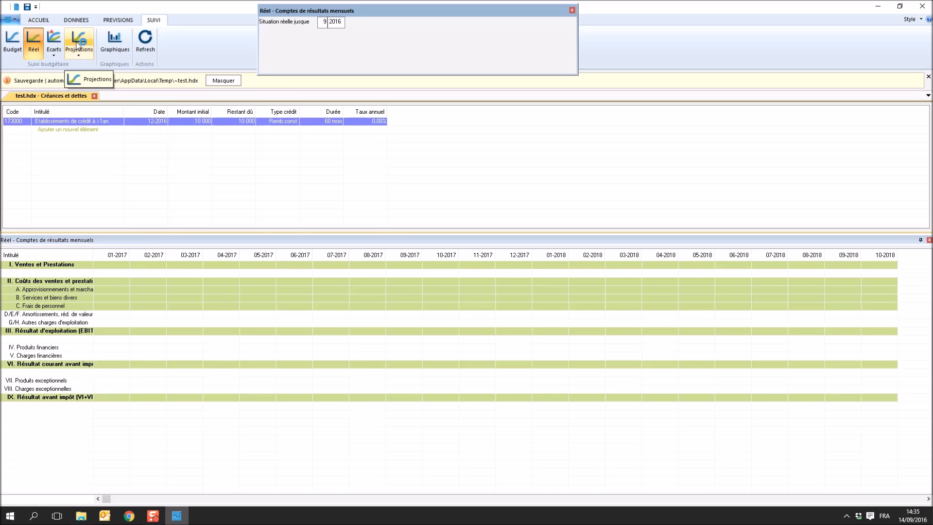
Generate the print preview of the dossier and start printing it
left_click(10, 20)
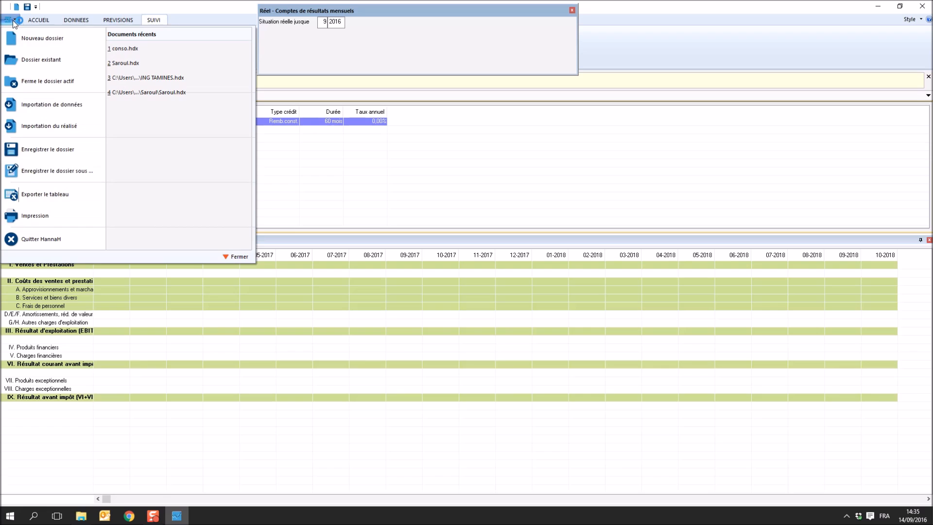
left_click(35, 215)
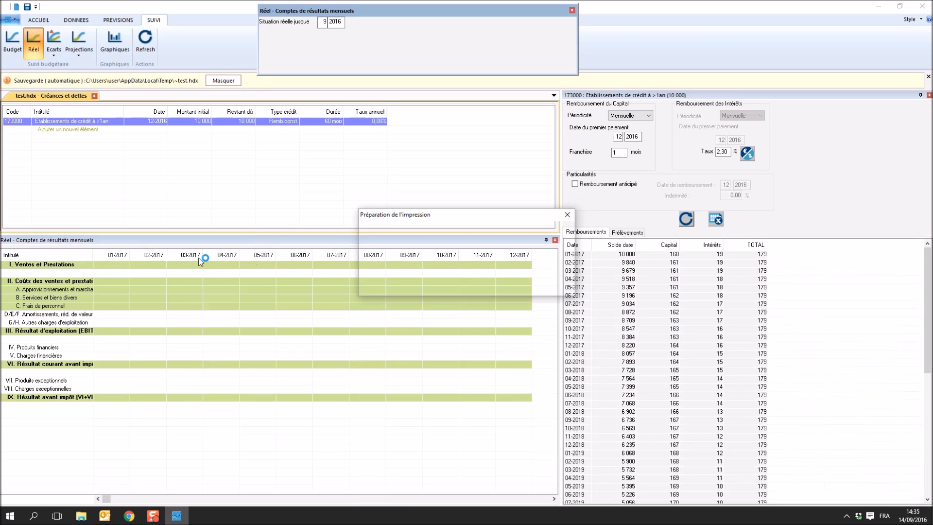
left_click(538, 288)
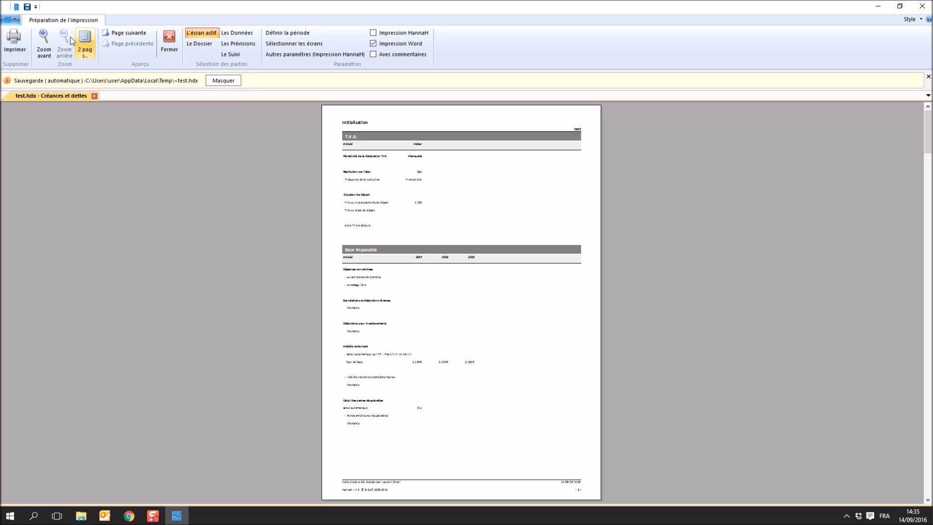
left_click(22, 40)
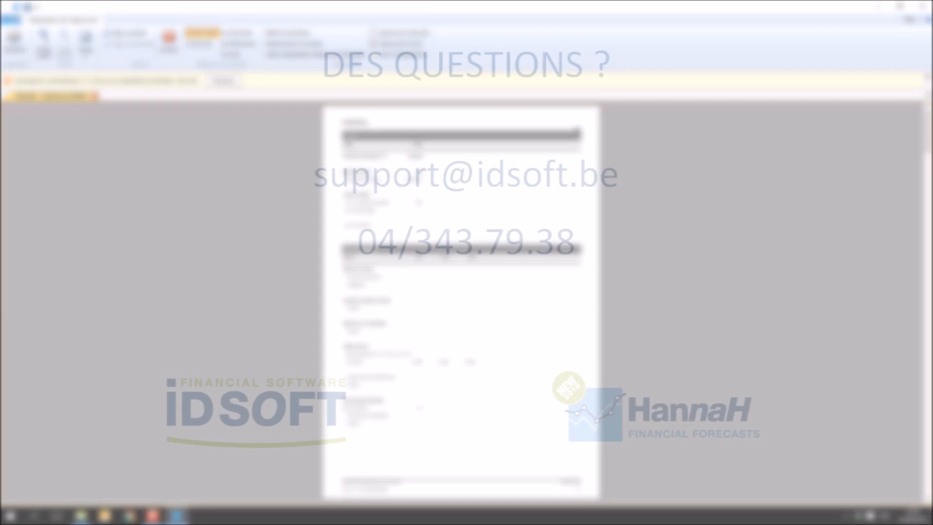